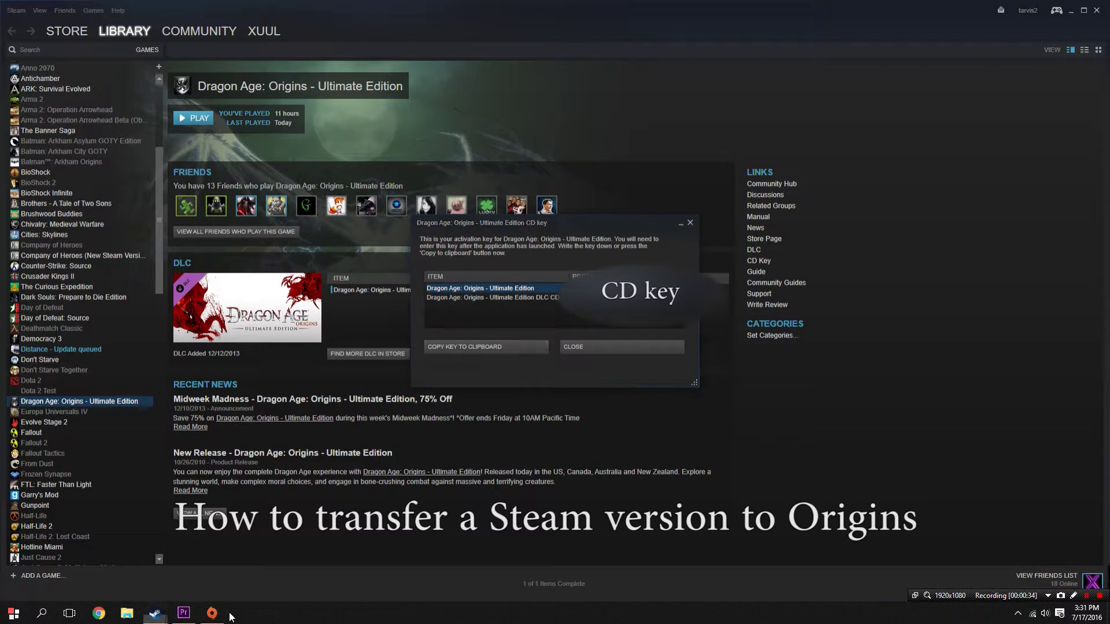
Step: Switch to Origin, open Redeem Product Code, submit the game's product code, and minimise the Origin window
click(212, 613)
click(139, 64)
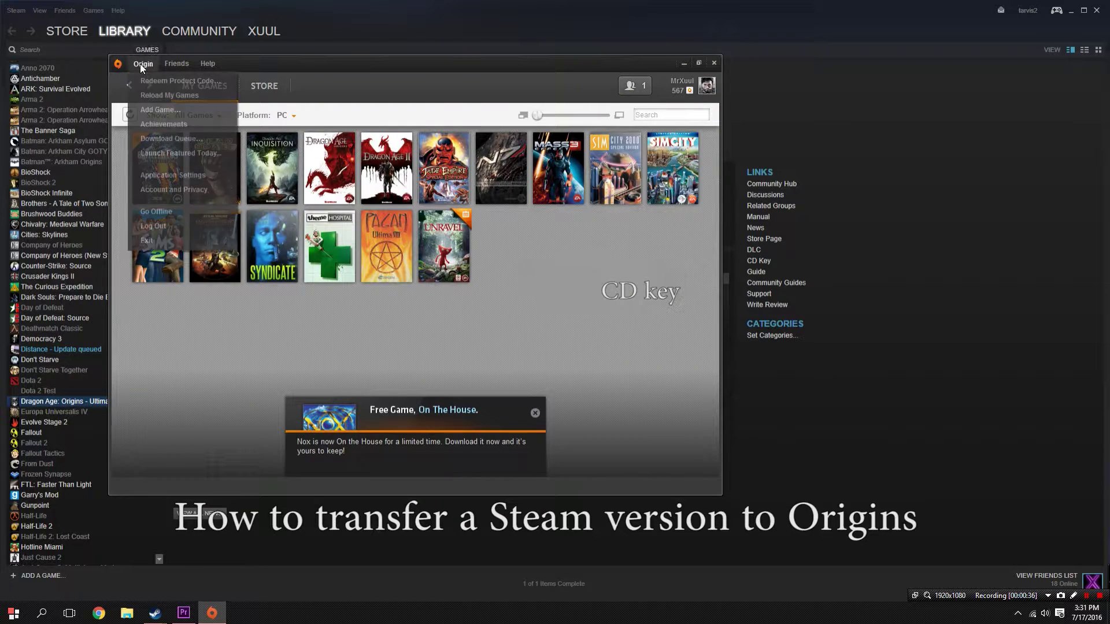
click(147, 82)
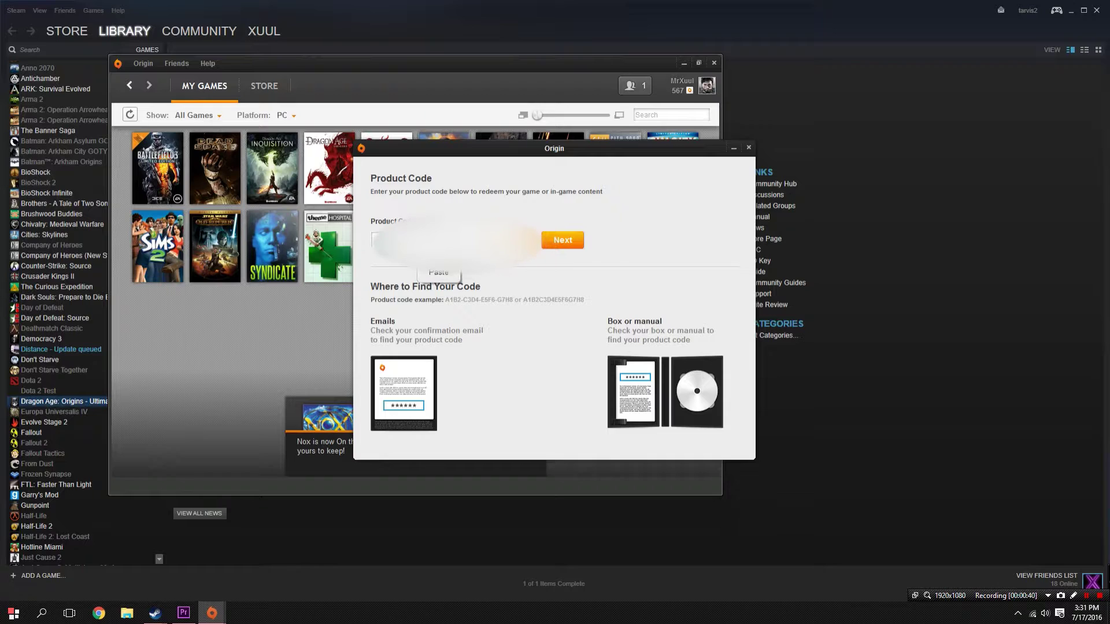
click(564, 245)
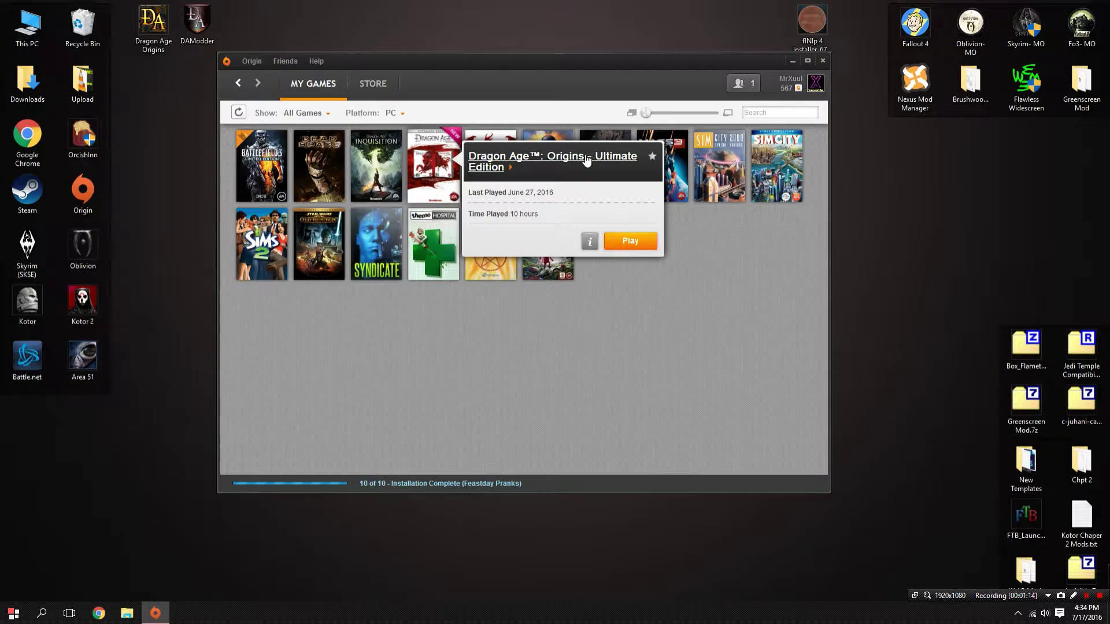
click(799, 64)
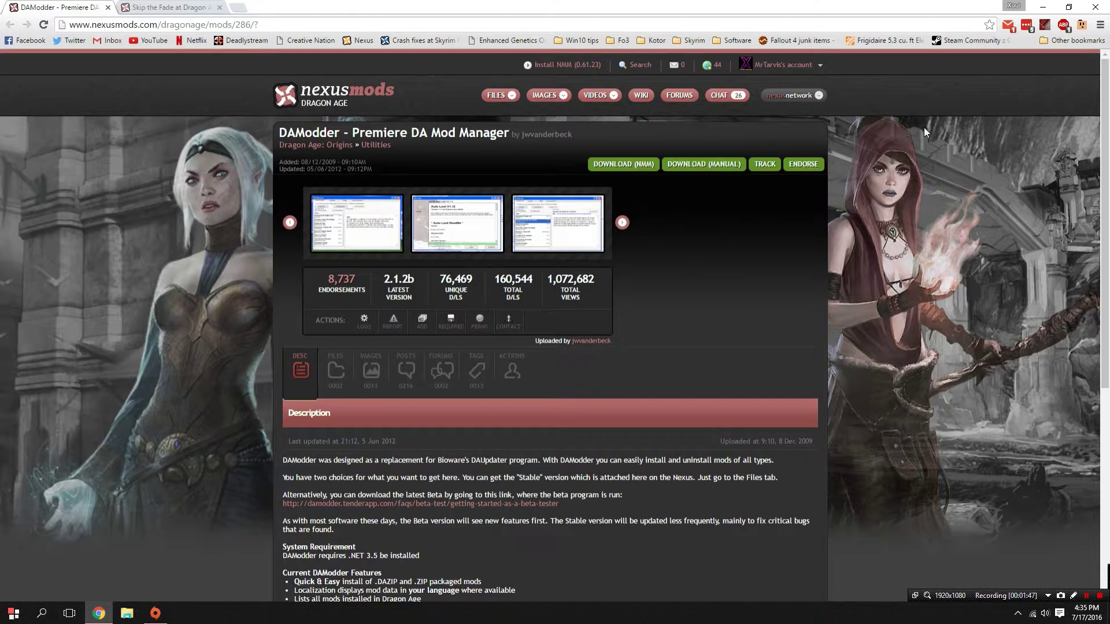
Step: Download the main file DAModder 2-1-2 manually from the mod's Nexus Mods page and dismiss the download notice
click(334, 373)
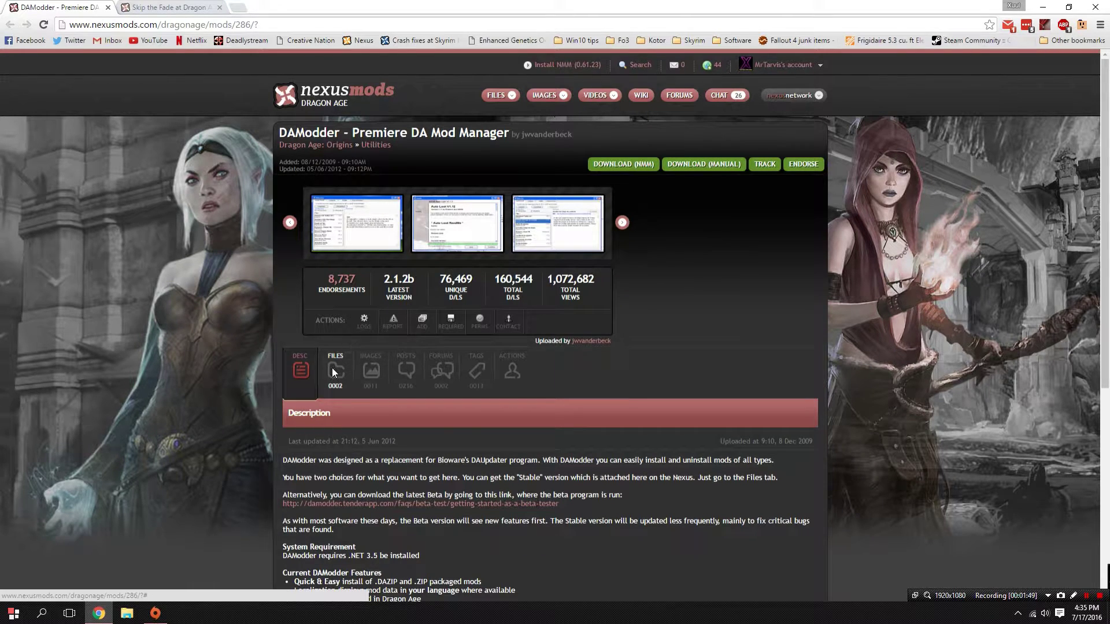
scroll(333, 370, down, 3)
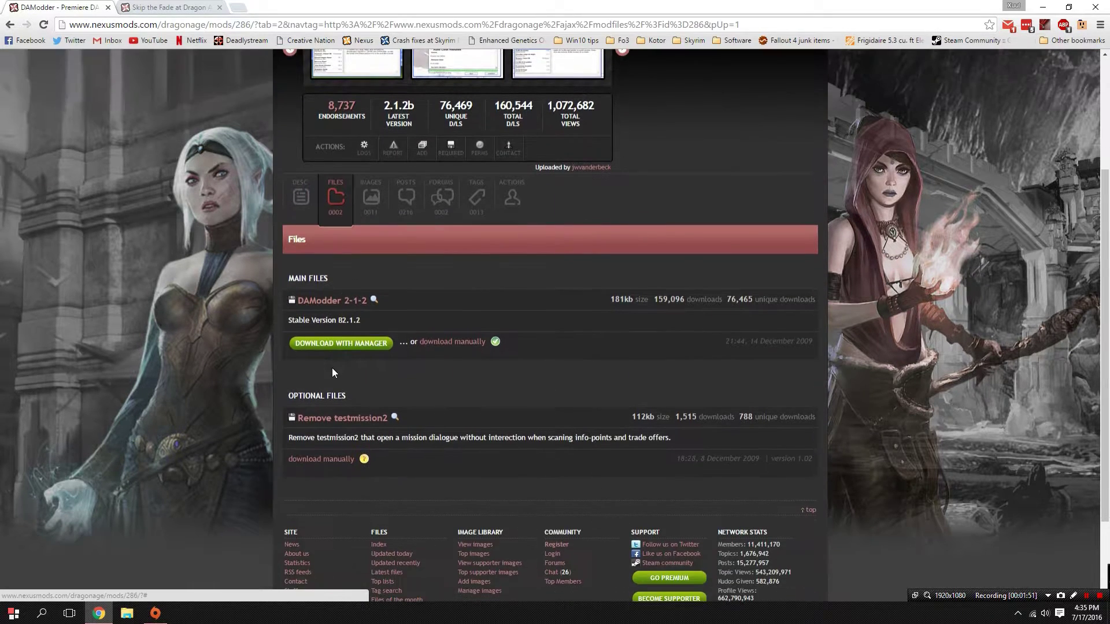
click(444, 343)
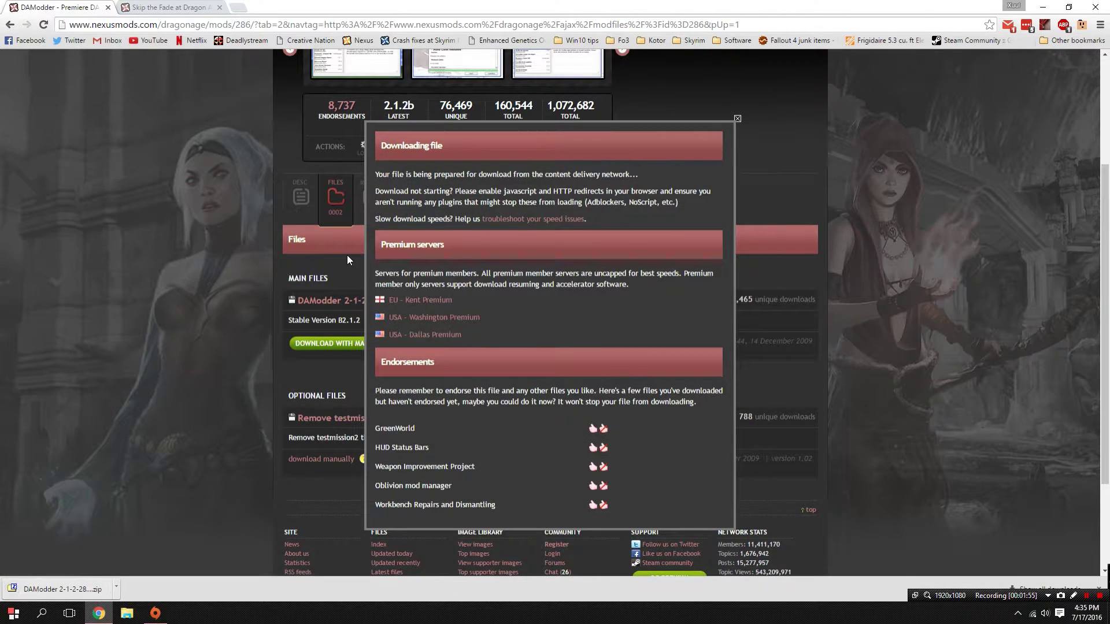
click(203, 150)
Step: Go to the Skip the Fade mod page and open its list of downloadable files
key(ctrl+Tab)
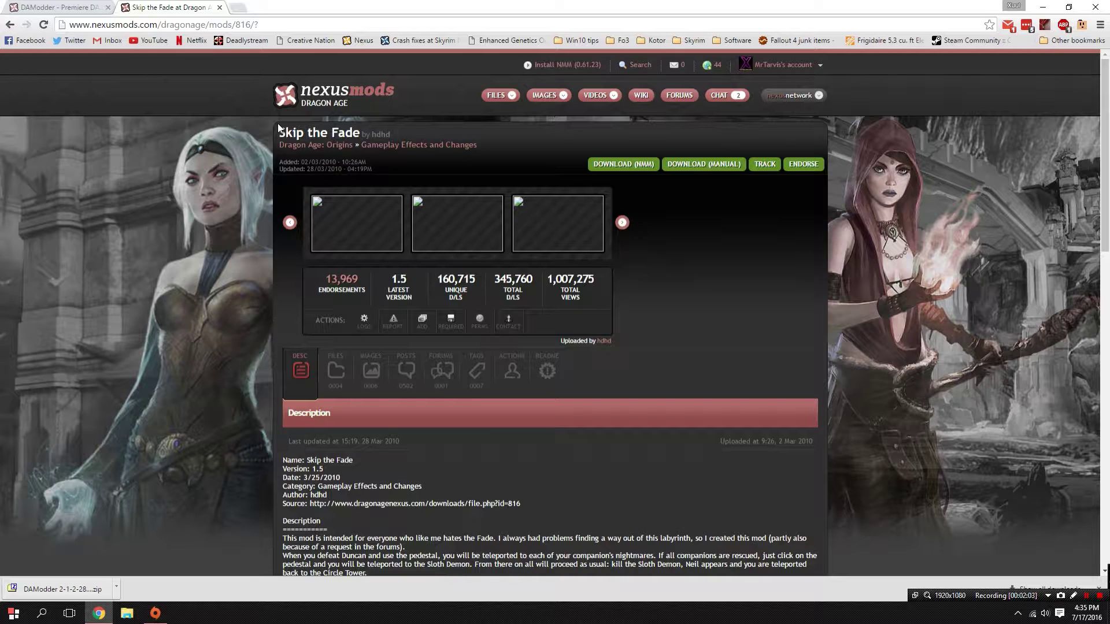
scroll(341, 217, down, 3)
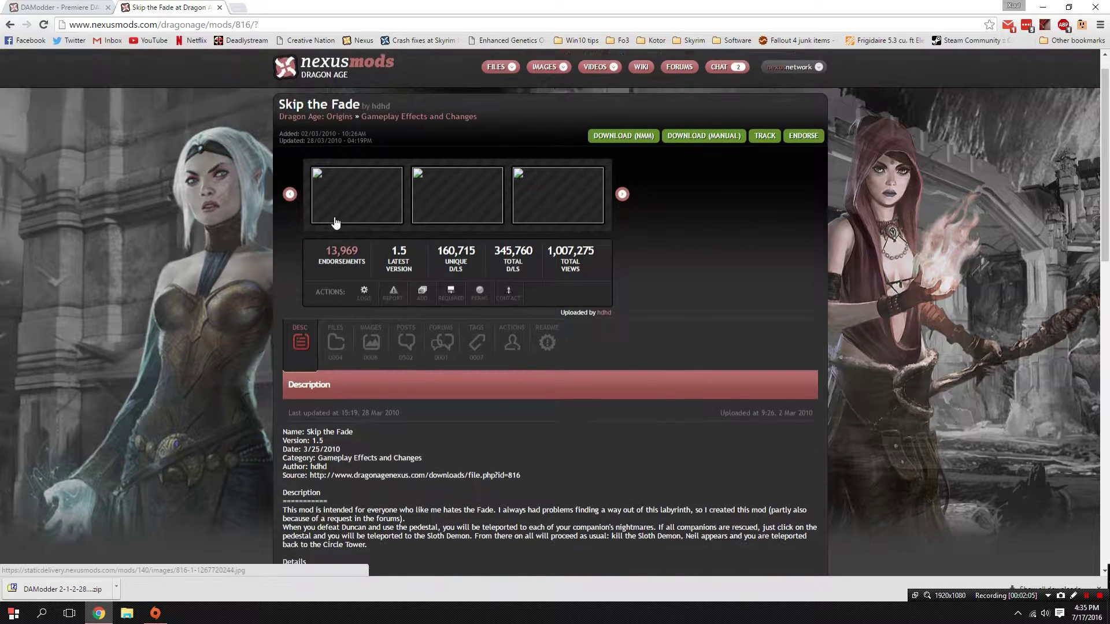
click(345, 193)
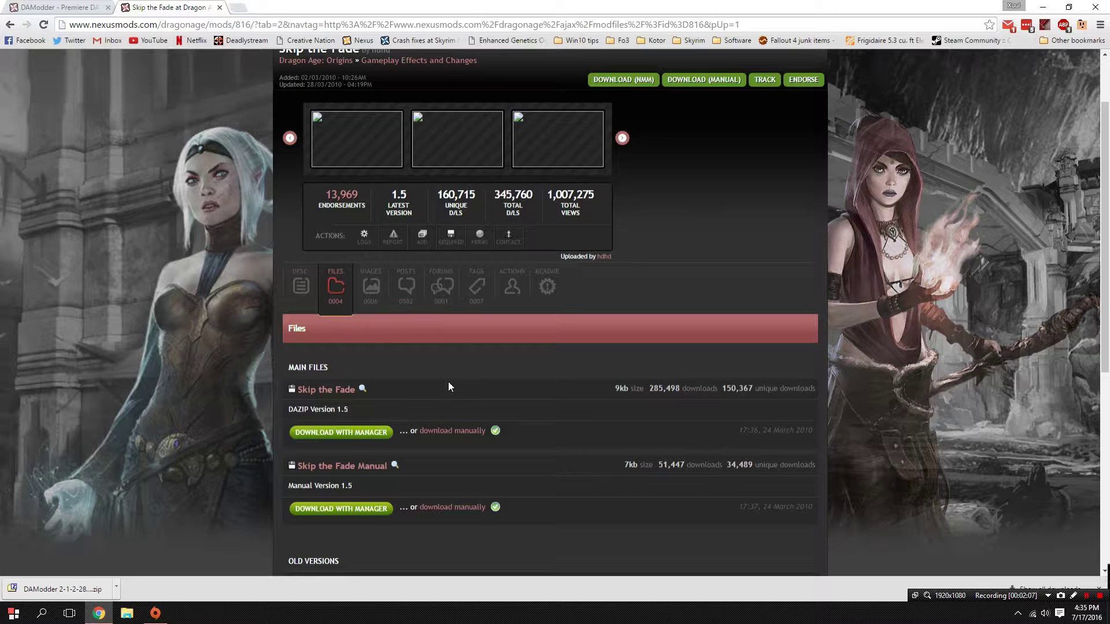
scroll(448, 382, down, 1)
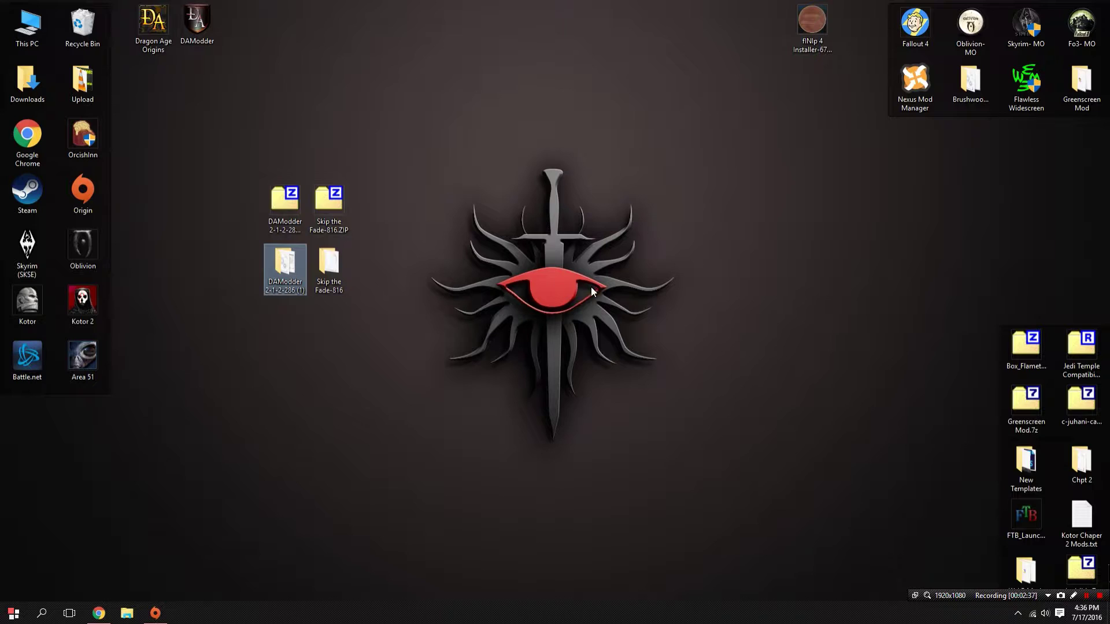
Step: Examine the 7-Zip extraction options for the DAModder zip archive on the desktop
click(272, 202)
ctrl+click(318, 202)
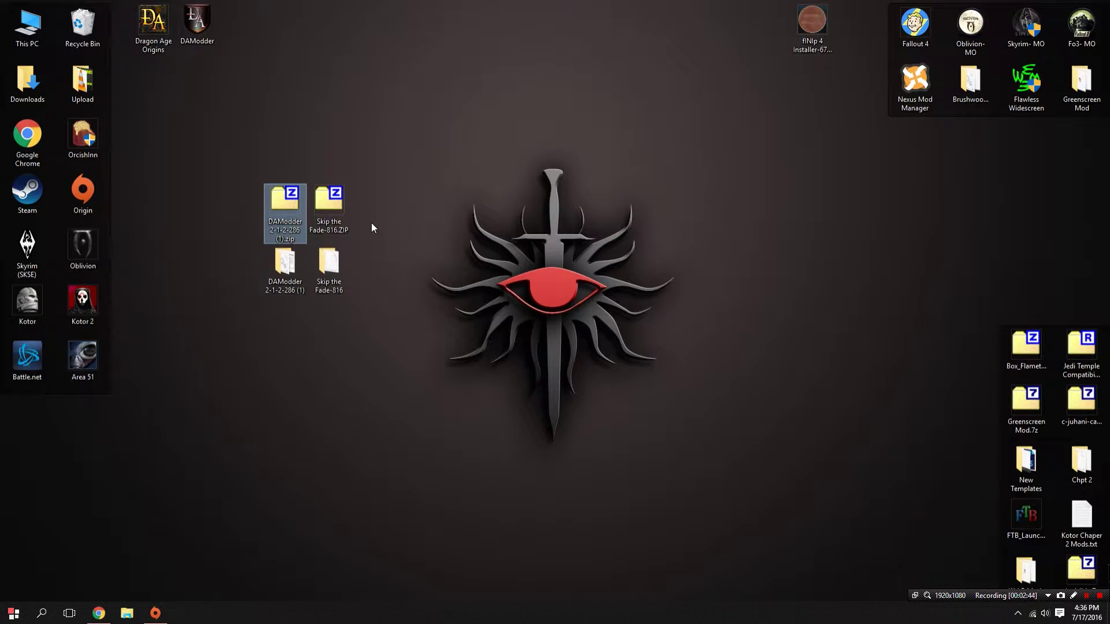
right_click(297, 199)
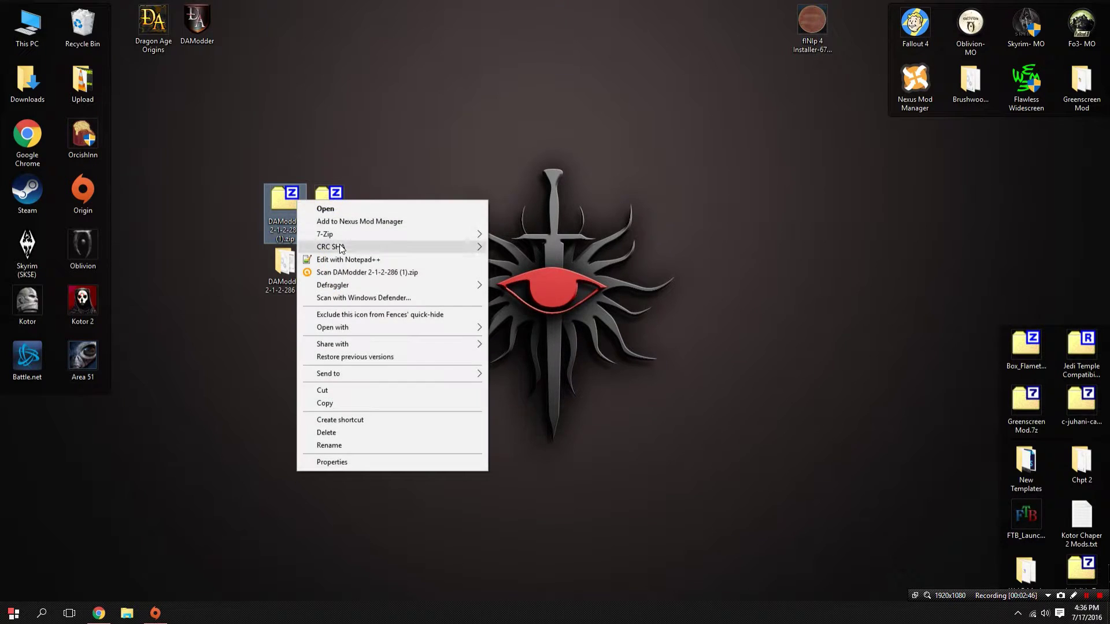
mouse_move(397, 249)
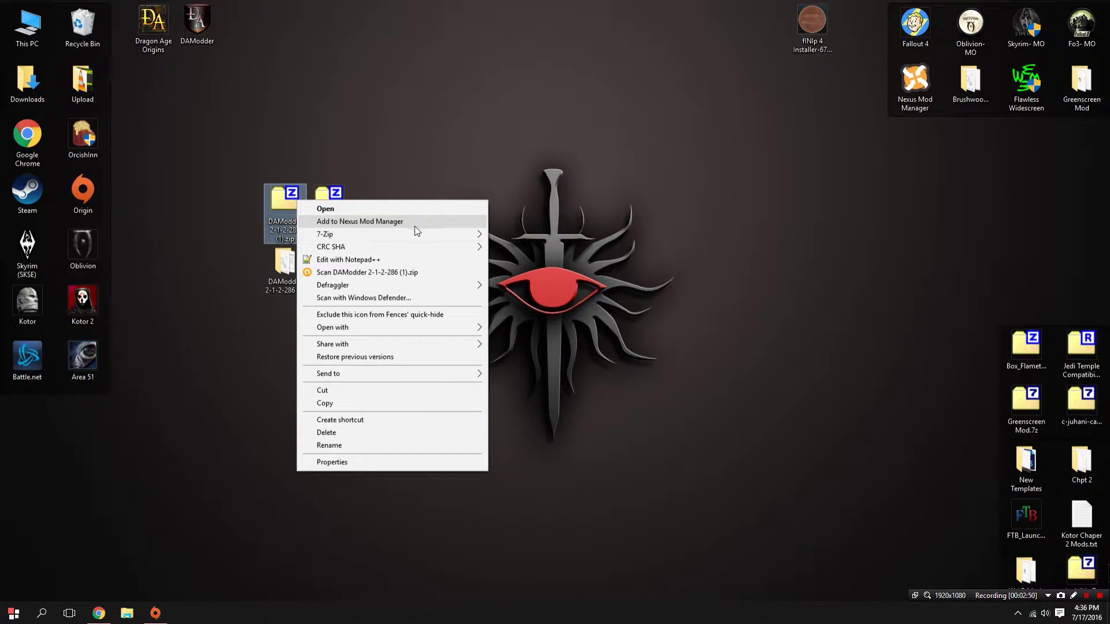
mouse_move(438, 232)
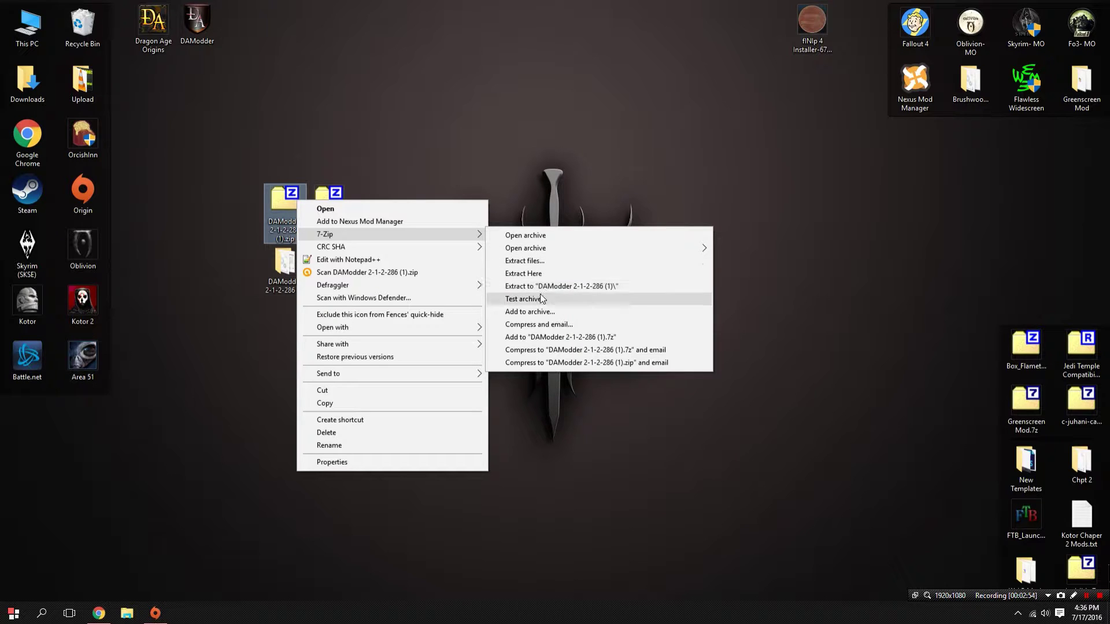
click(646, 108)
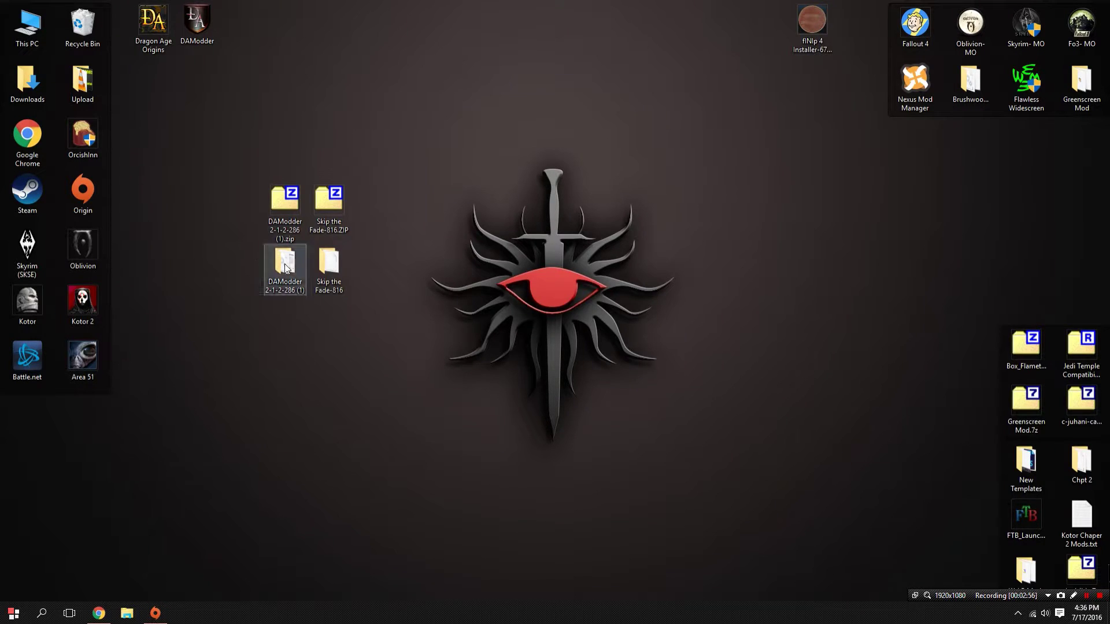
Step: Open the extracted DAModder 2-1-2-286 (1) folder on the desktop, locate DAModder.exe, and close the folder
double_click(276, 254)
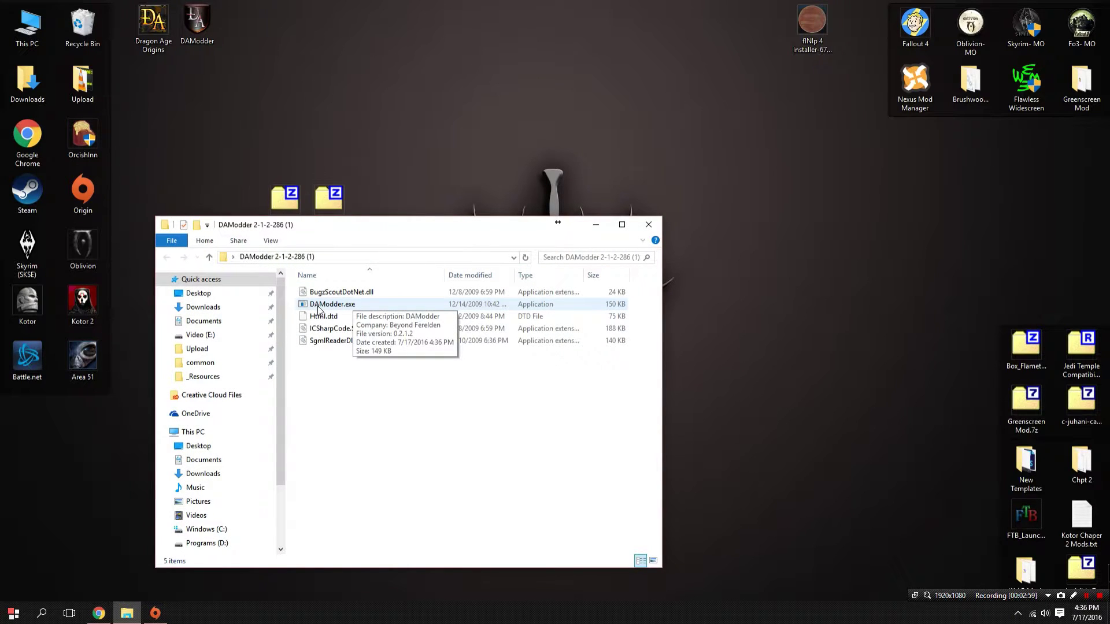
click(361, 304)
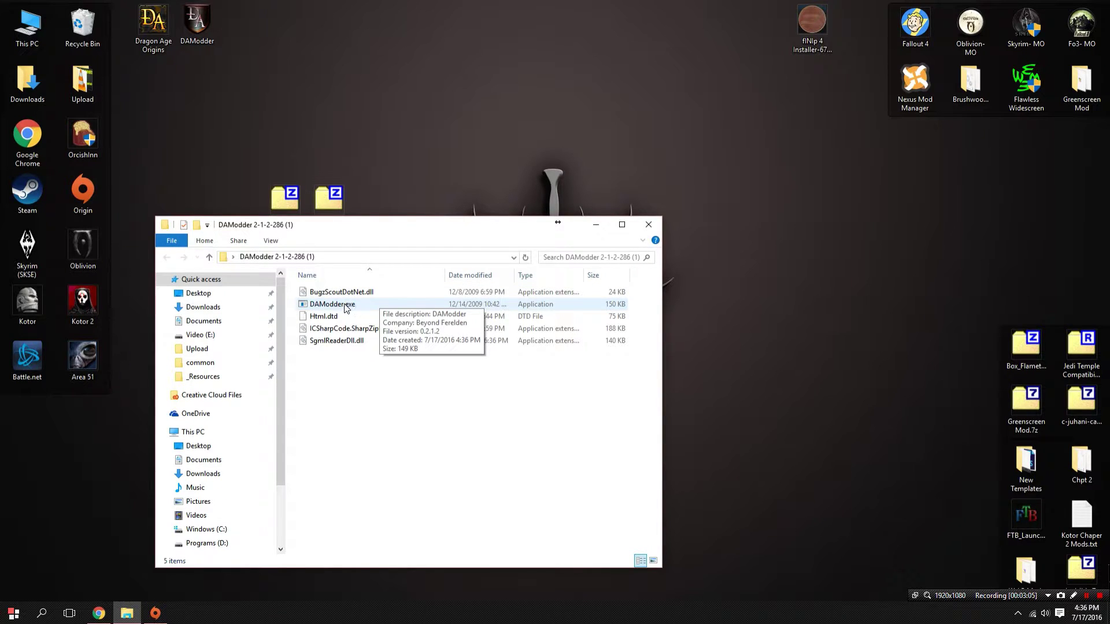
click(648, 225)
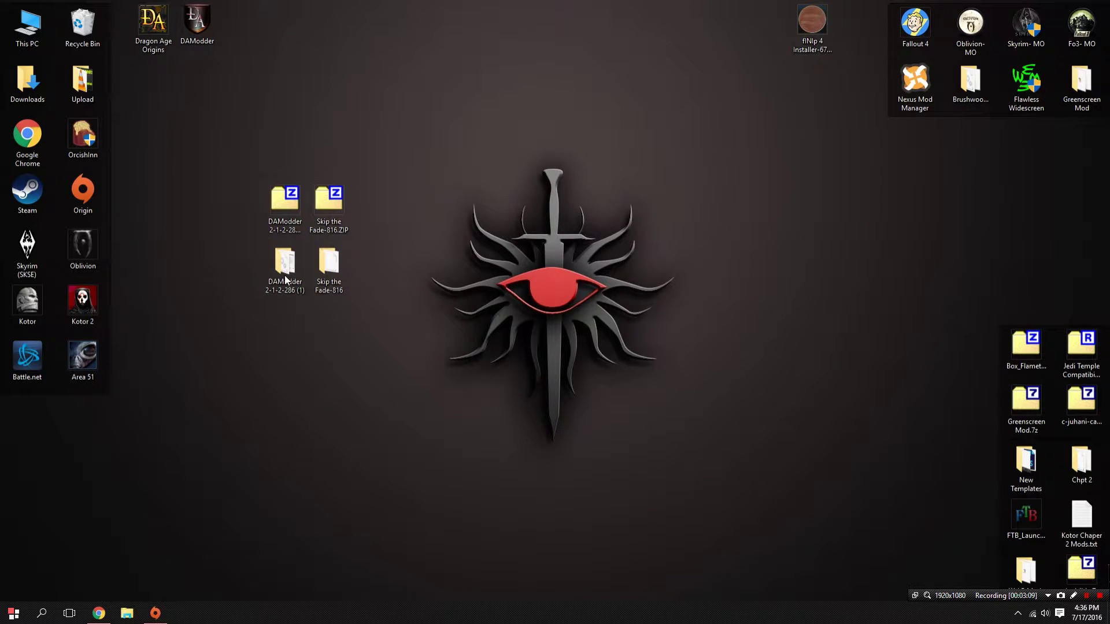
Step: Open the Dragon Age Origins shortcut's file location and copy the extracted DAModder folder from the desktop into bin_ship
right_click(151, 46)
click(203, 84)
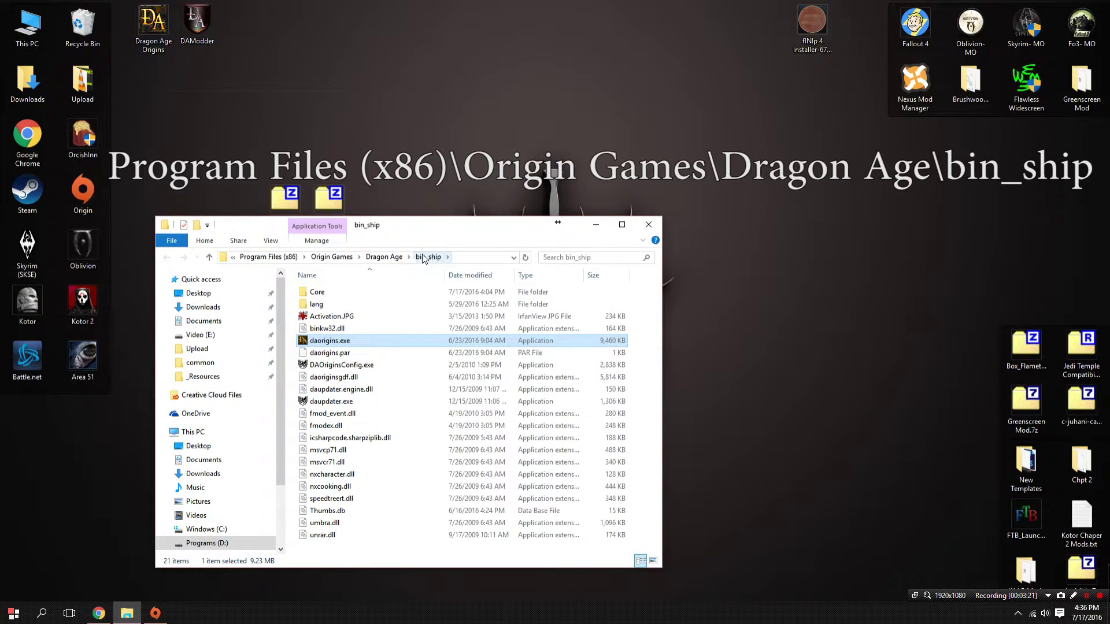
drag(452, 233, 712, 178)
drag(293, 249, 559, 302)
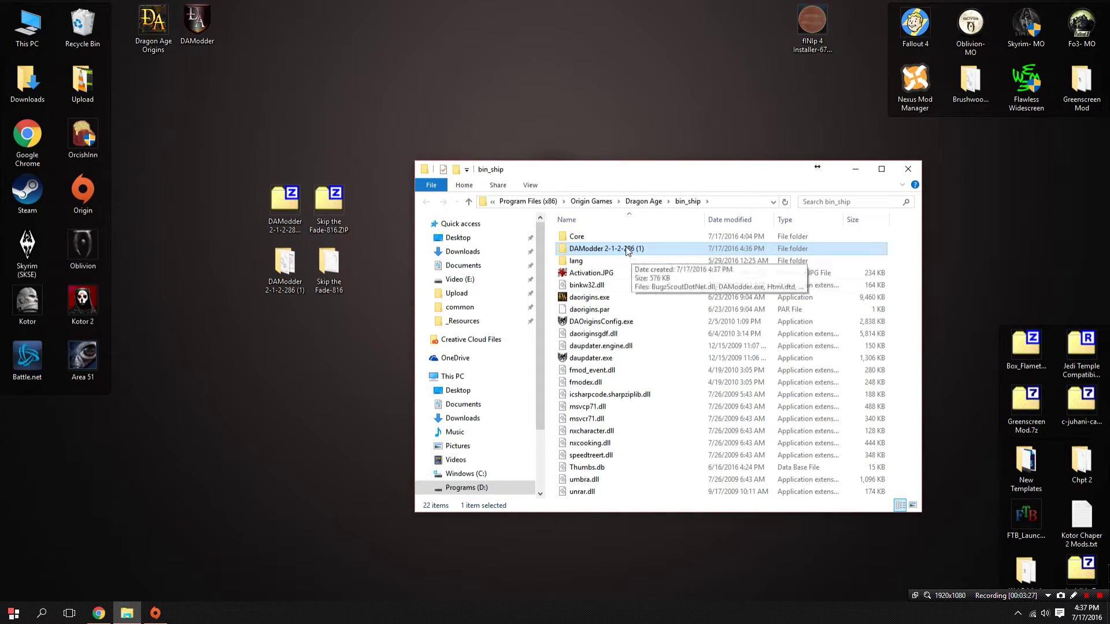
Step: Rename the copied folder in bin_ship to DAModder
click(626, 248)
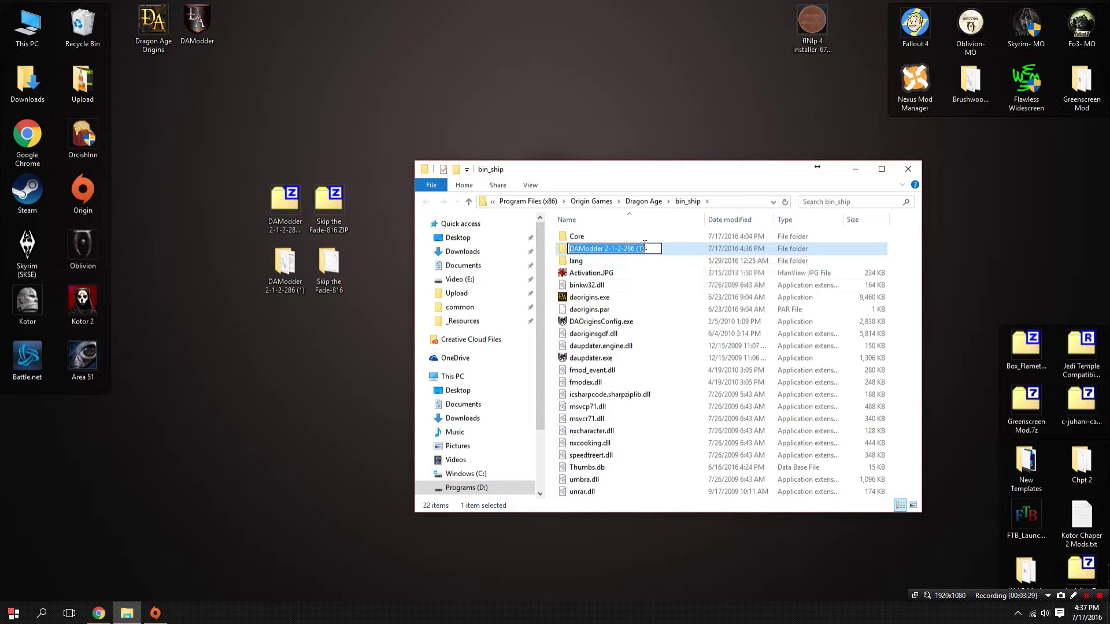
drag(645, 248, 603, 249)
key(BackSpace)
key(Return)
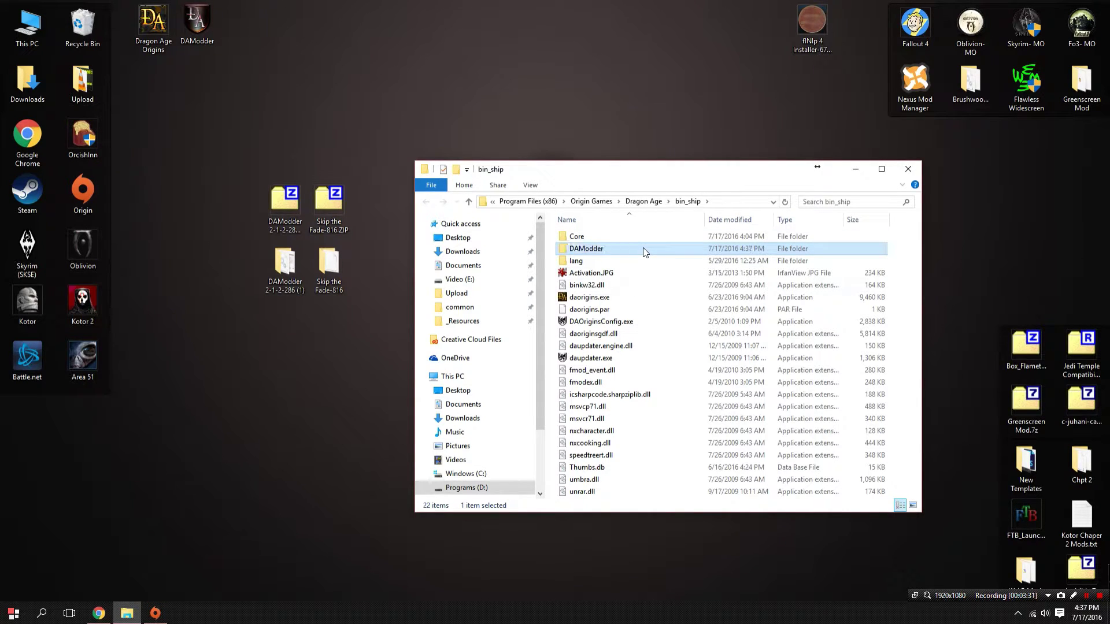
Step: Open the DAModder folder in bin_ship and delete the old DAModder shortcut from the desktop
double_click(610, 244)
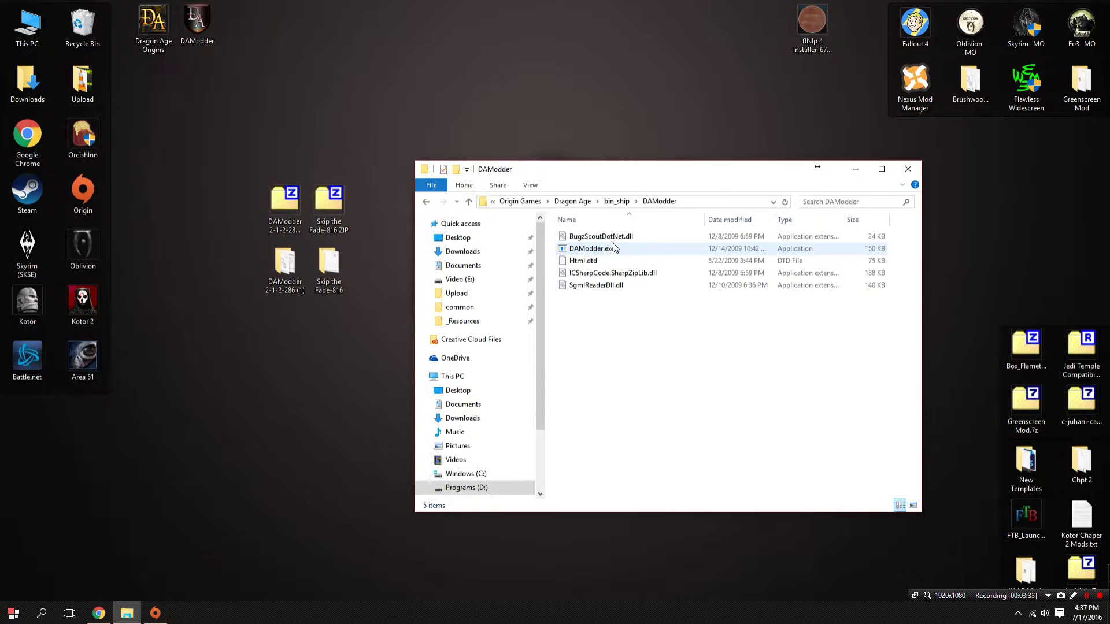
drag(259, 88, 202, 25)
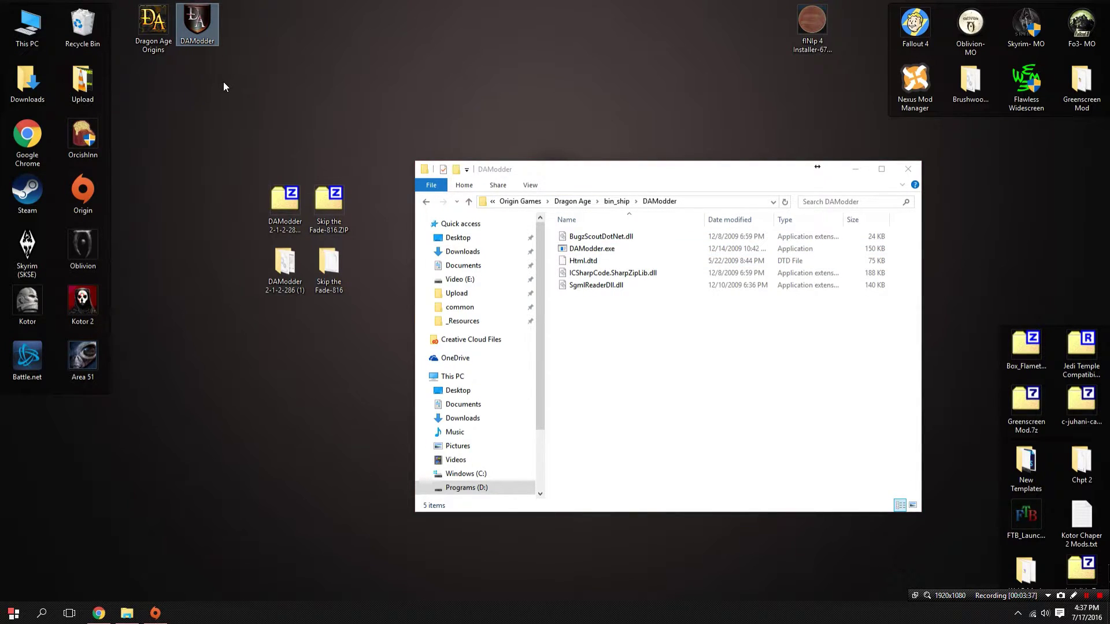
key(Delete)
Step: Create a desktop shortcut for DAModder.exe from the DAModder folder in bin_ship
right_click(624, 247)
click(596, 250)
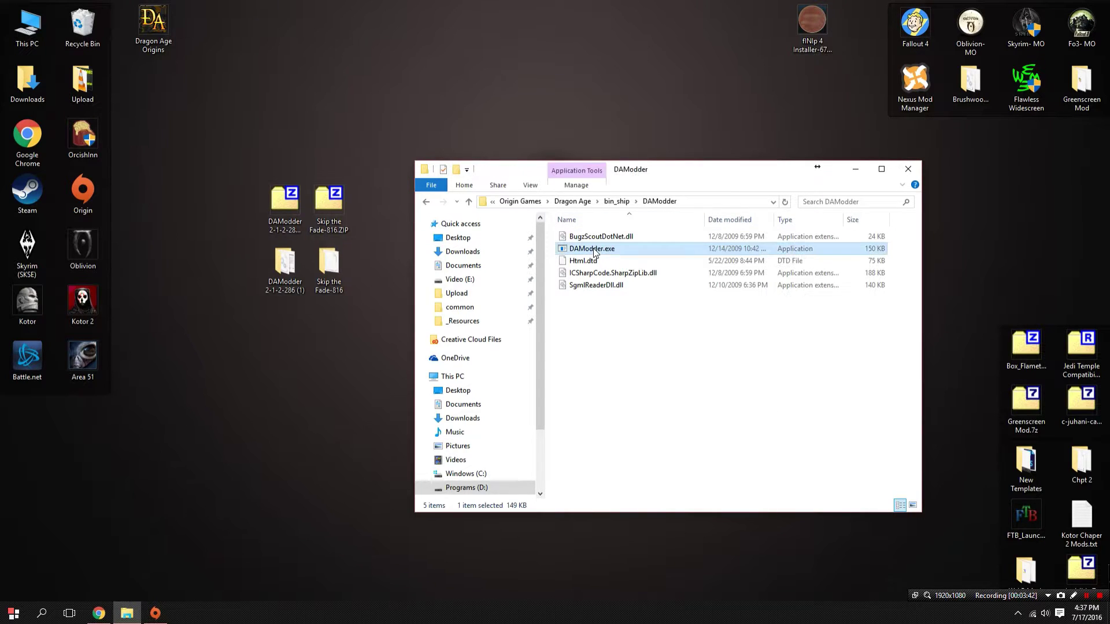
right_click(595, 248)
mouse_move(674, 439)
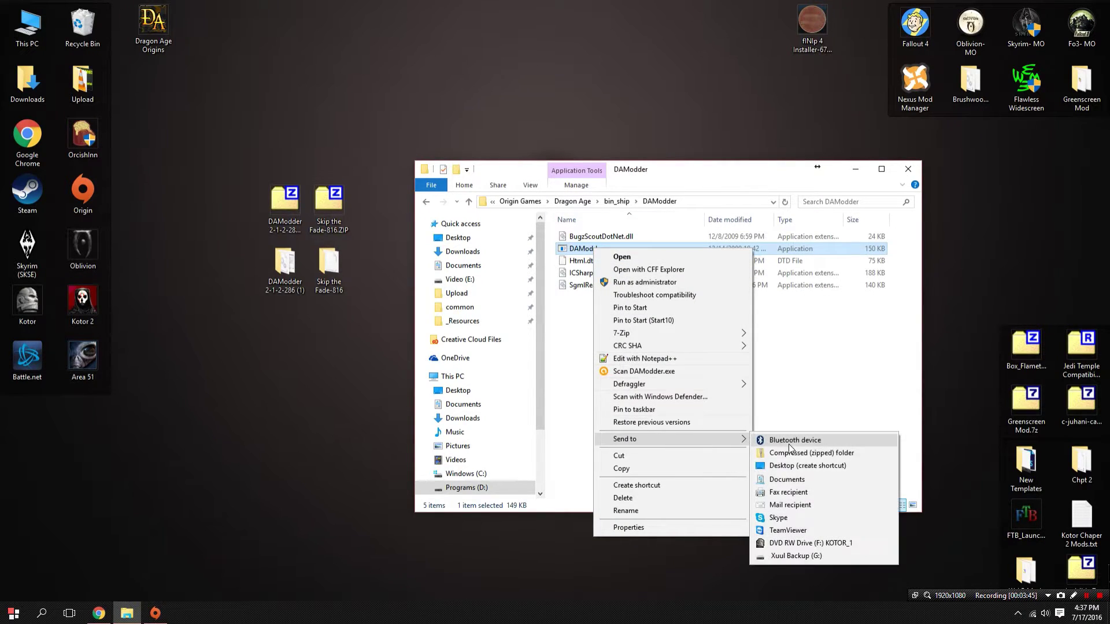
click(795, 469)
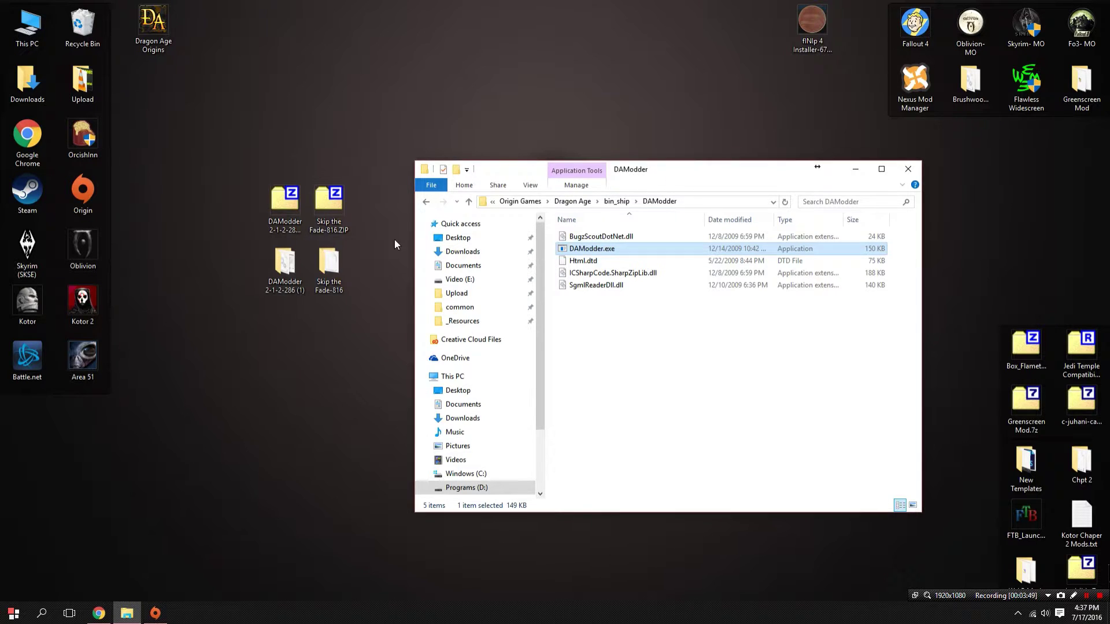
Step: Launch DAModder from its new desktop shortcut to check that it opens, and close it
click(196, 41)
double_click(197, 45)
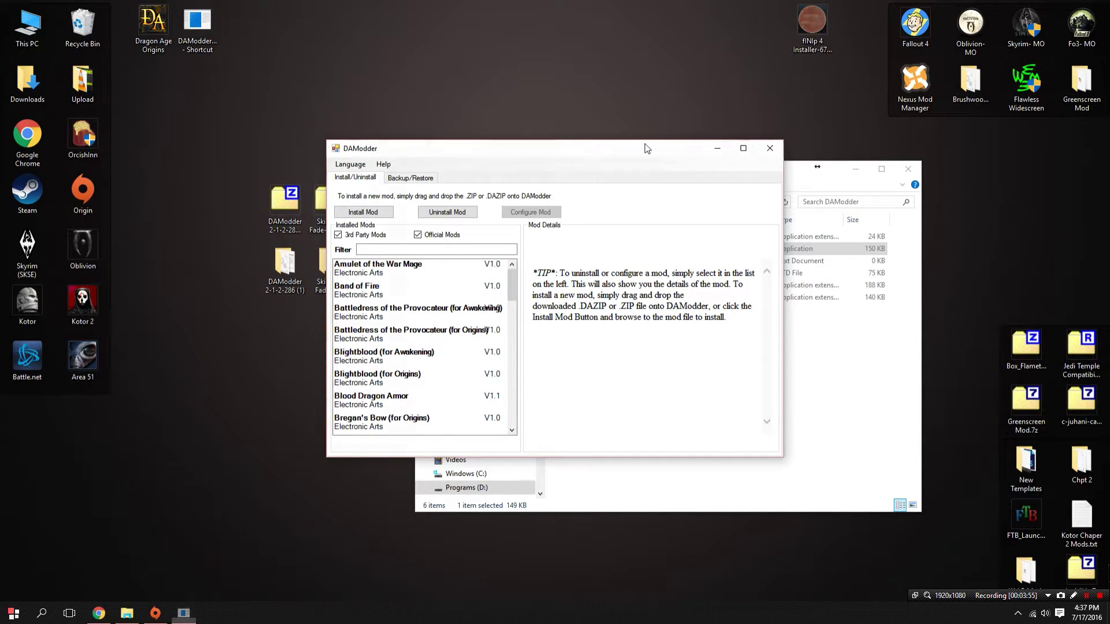
click(770, 148)
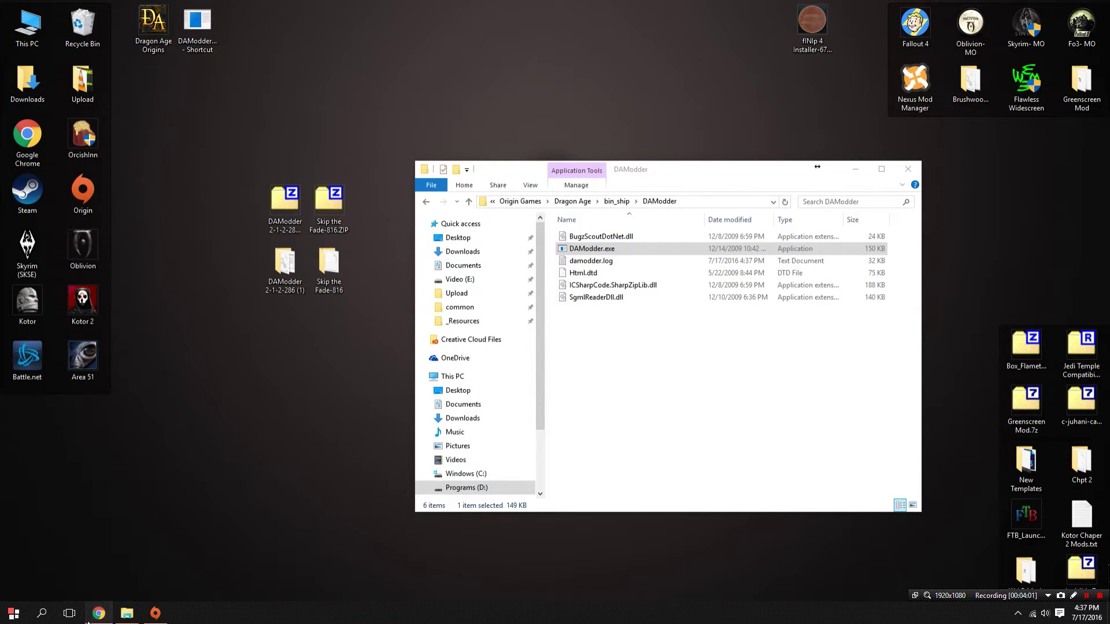
Step: Switch to Chrome, open the files list of the Alternate Desktop Icons - Dragon Age Origins and Awakening mod, and minimise the browser
click(98, 552)
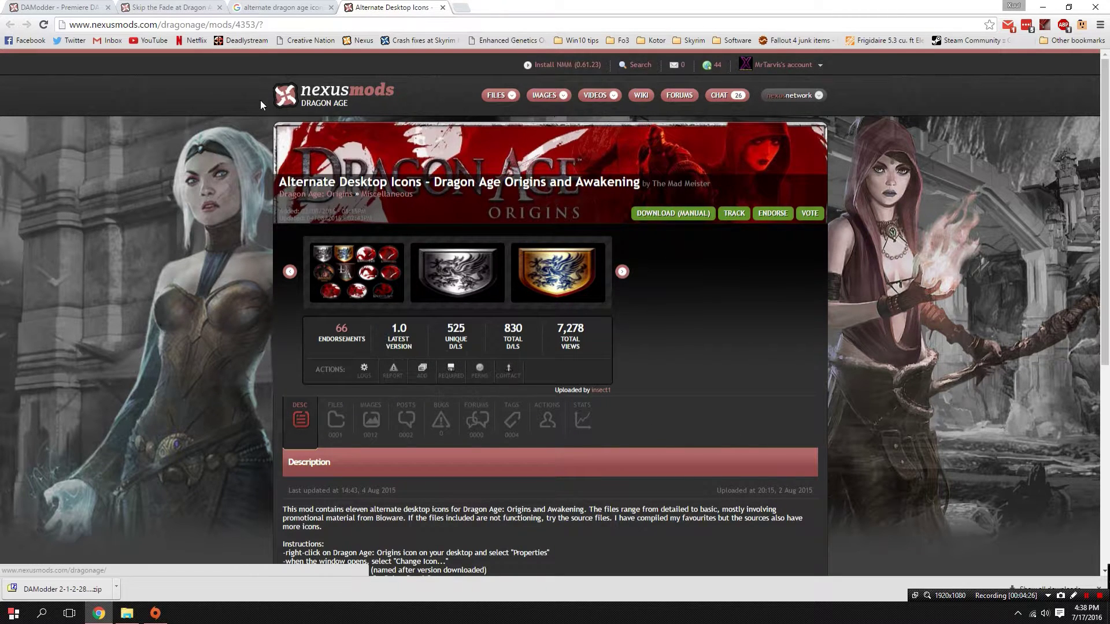
scroll(312, 289, down, 2)
click(325, 312)
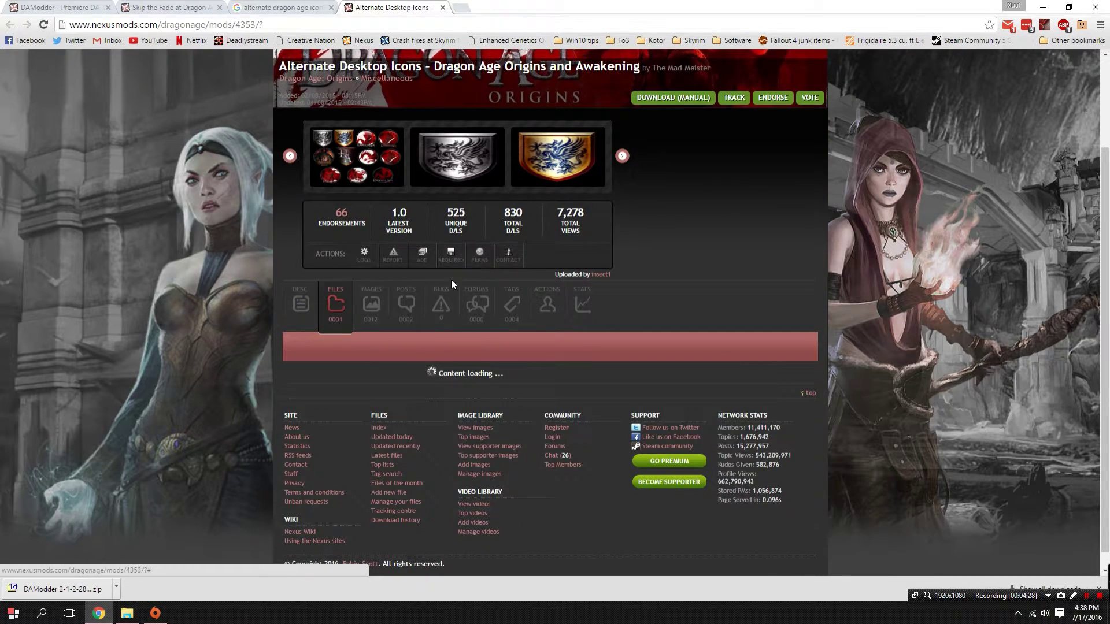
click(1035, 6)
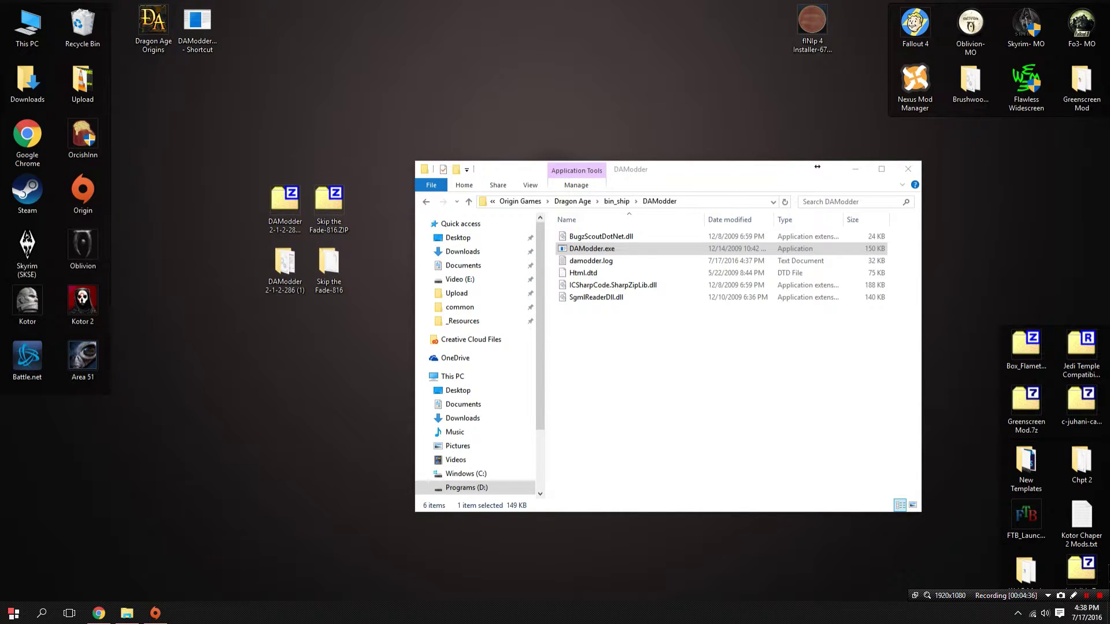
Step: Open the Icons folder inside the extracted Alternate Dragon Age Origins and Awakening Icons folder on the desktop
double_click(241, 207)
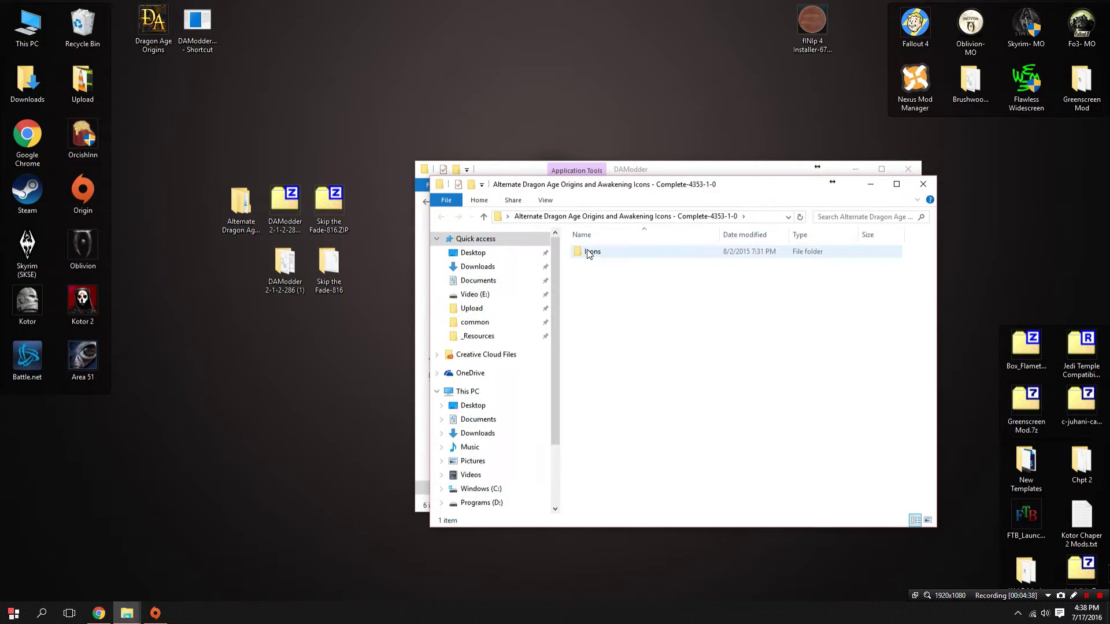
double_click(590, 252)
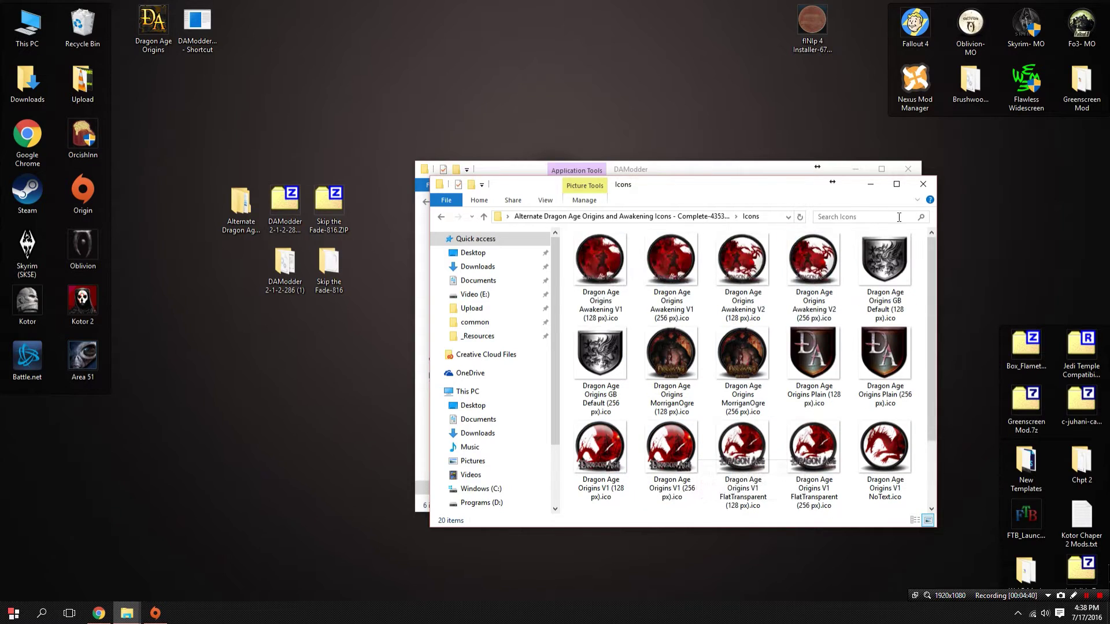
Step: Close the Icons folder window and clear the Alternate Dragon Age icons folder from its spot beside the mod archives on the desktop
key(alt+F4)
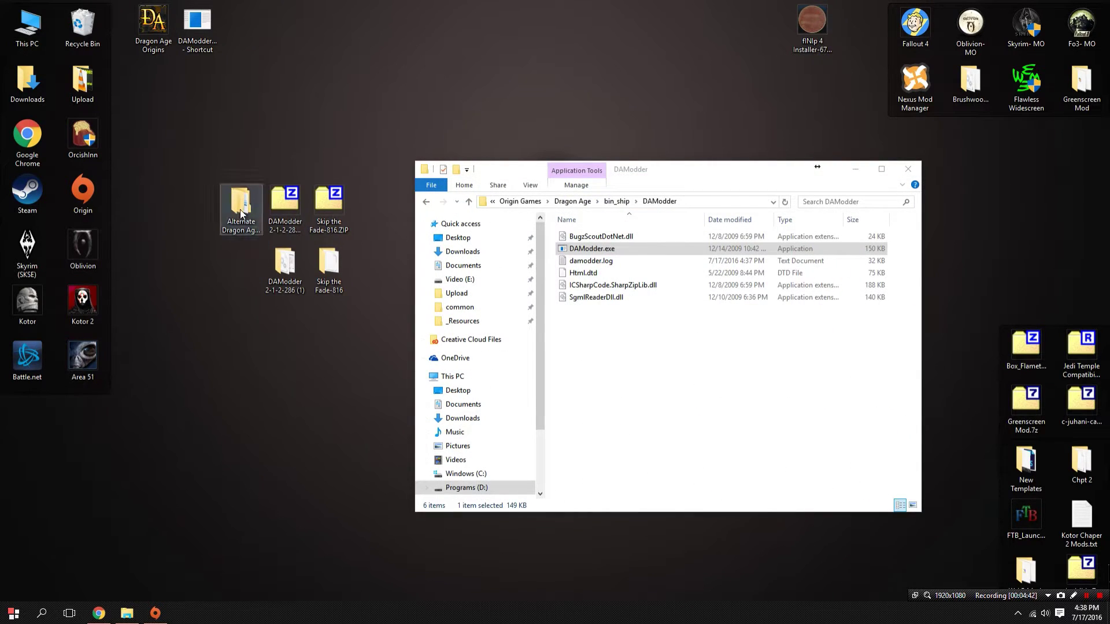
key(Delete)
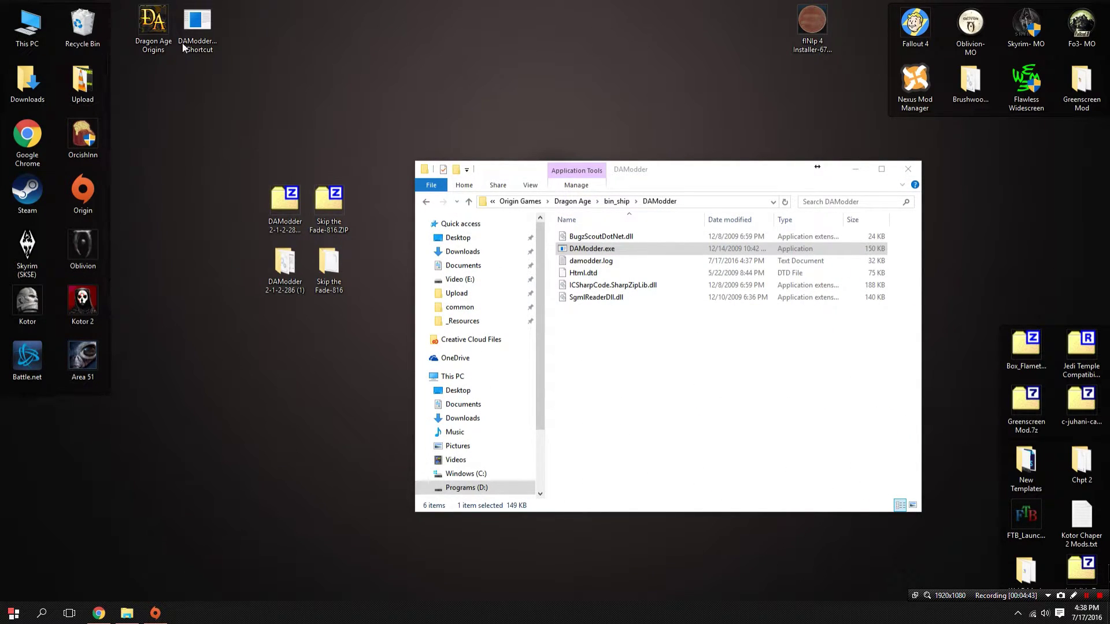
Step: Open the properties of the DAModder.exe desktop shortcut and browse for a different icon file
right_click(196, 33)
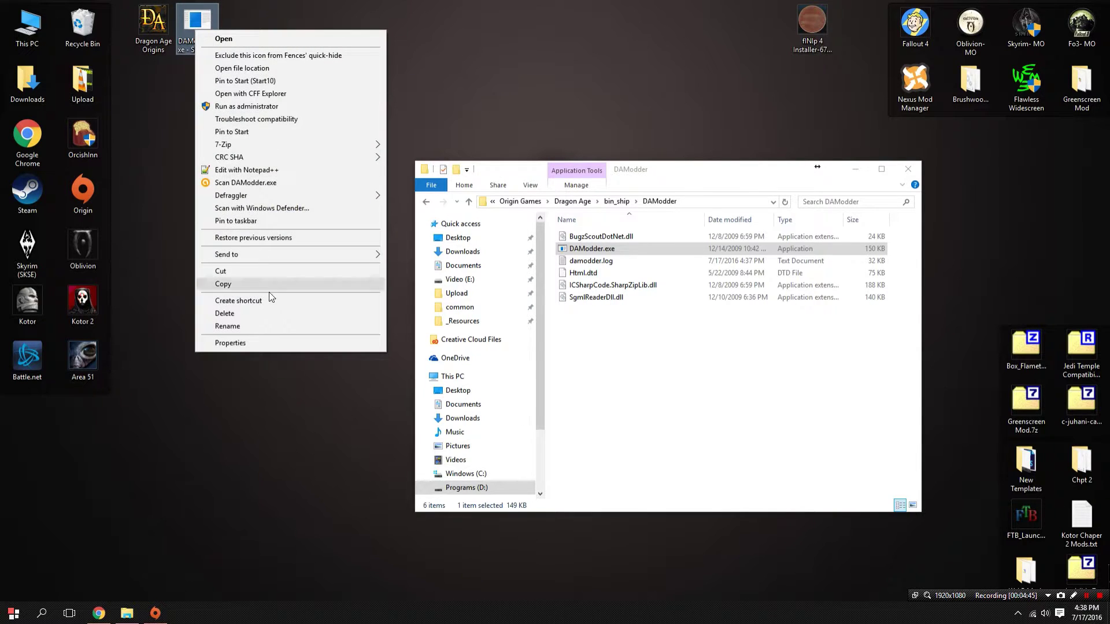
click(234, 22)
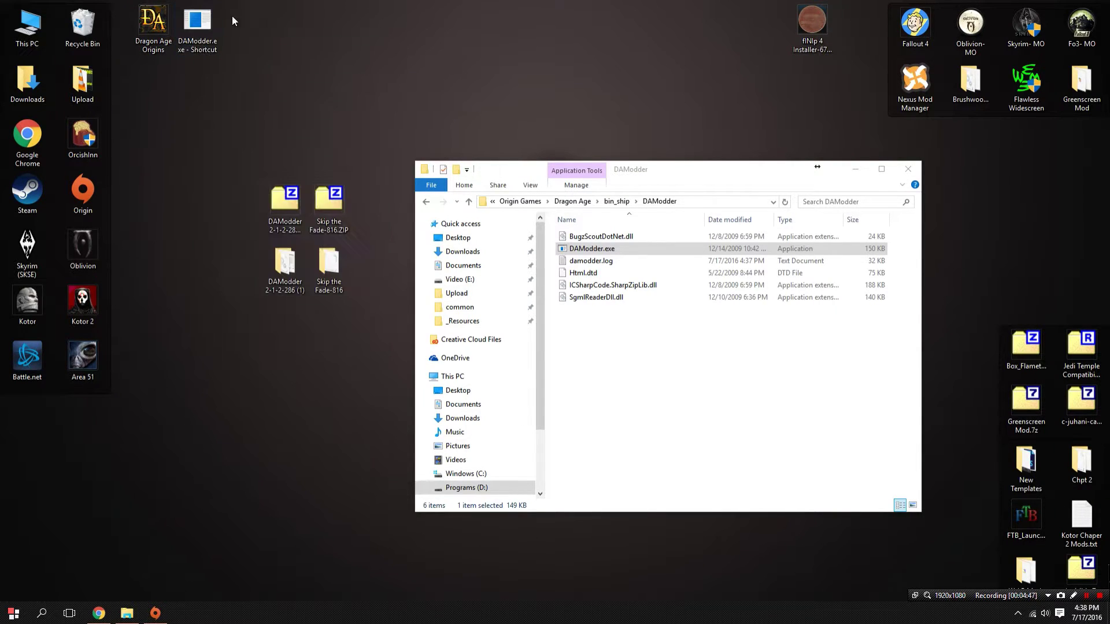
right_click(197, 46)
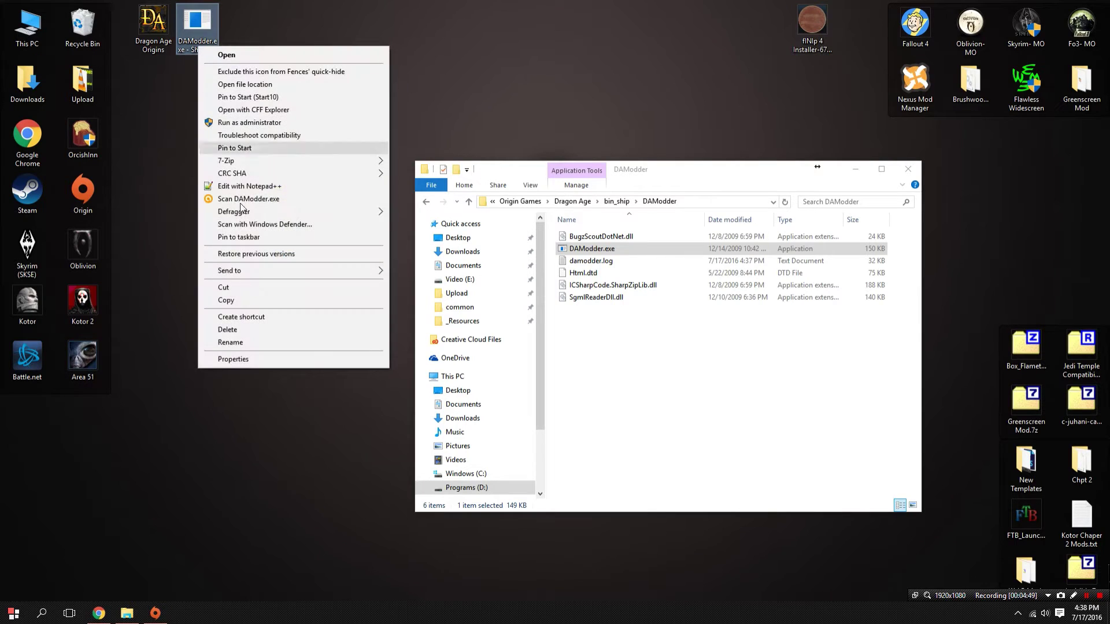
click(253, 359)
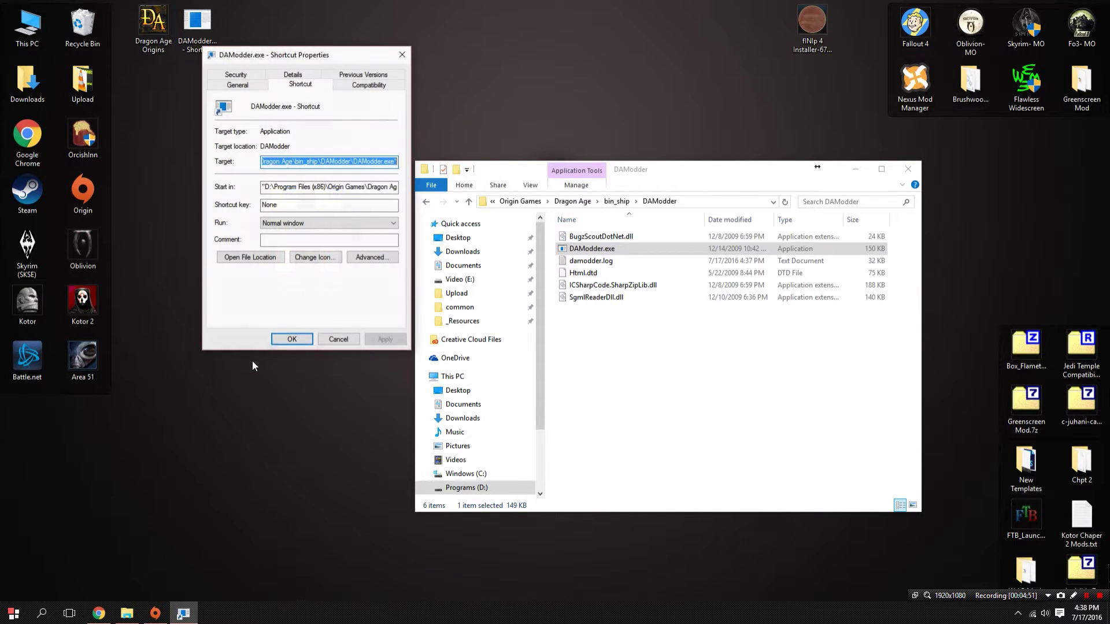
click(314, 257)
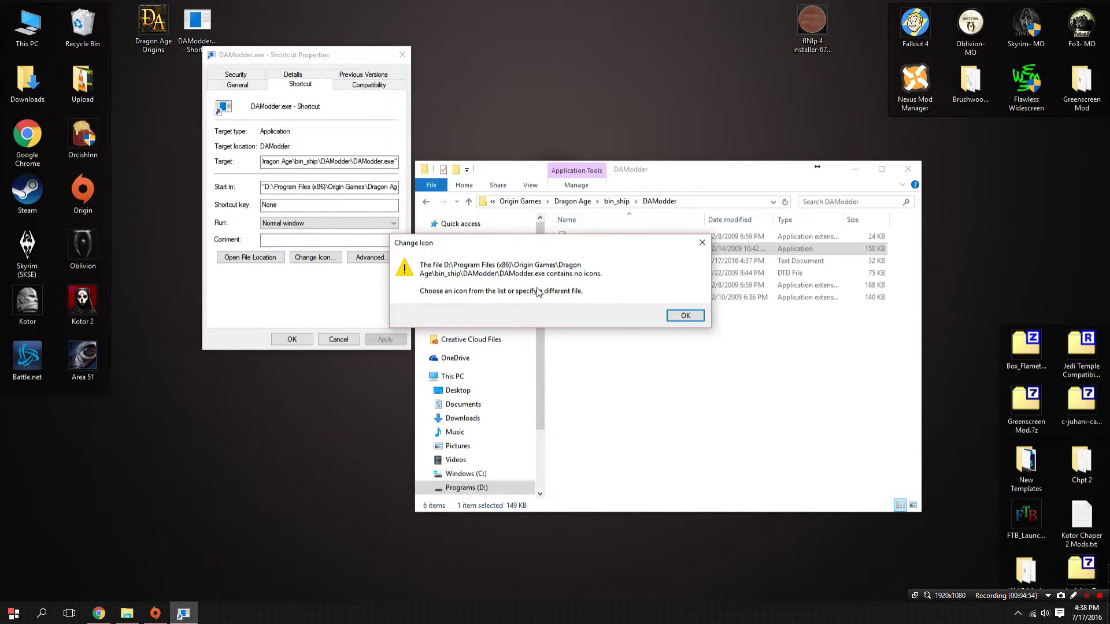
click(701, 320)
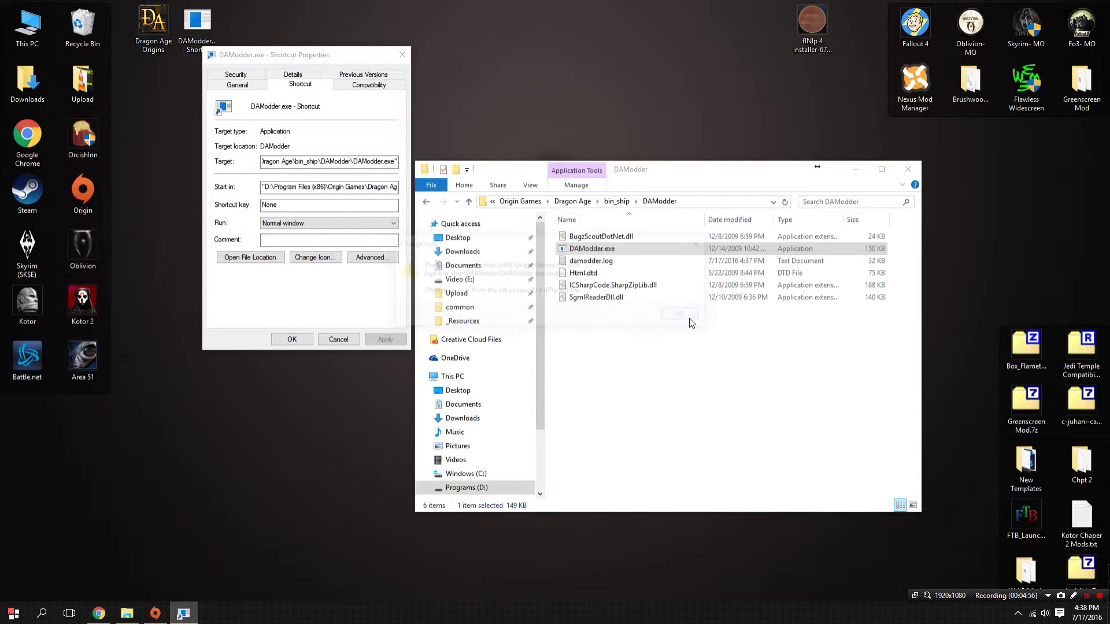
click(391, 145)
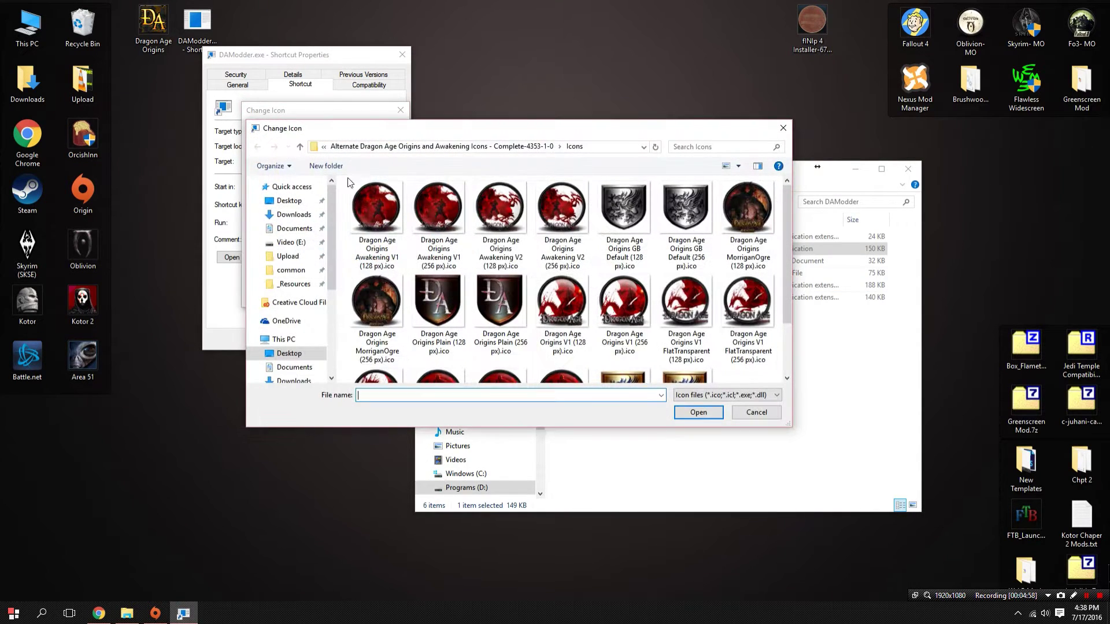
Step: Set the shortcut's icon to Dragon Age Origins Plain (256 px).ico from the extracted Icons folder on the desktop and apply the change
click(289, 200)
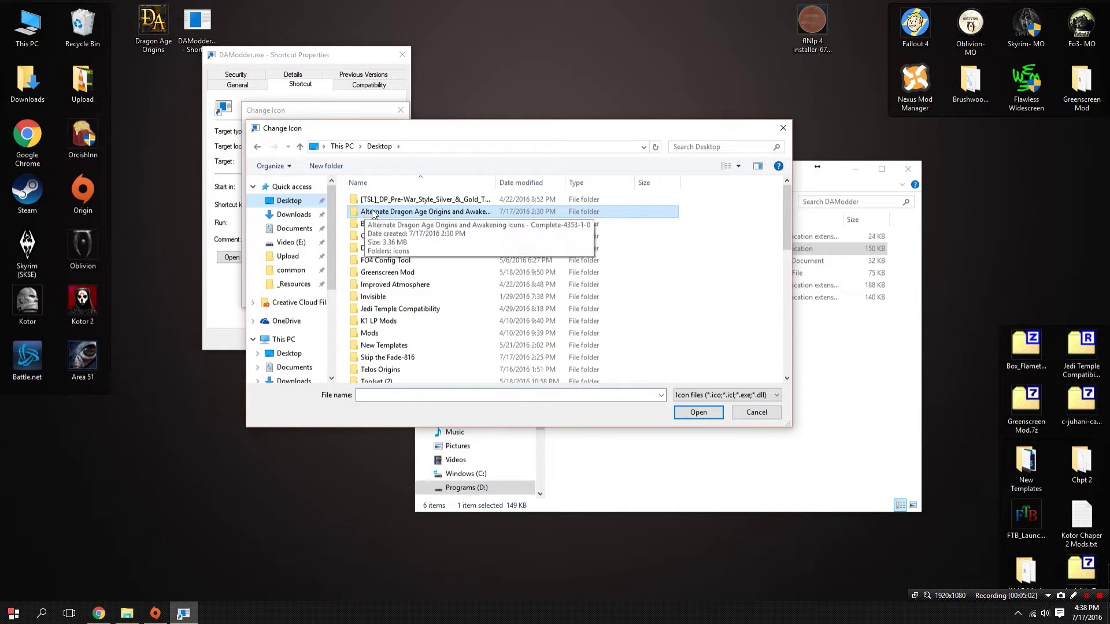
double_click(407, 212)
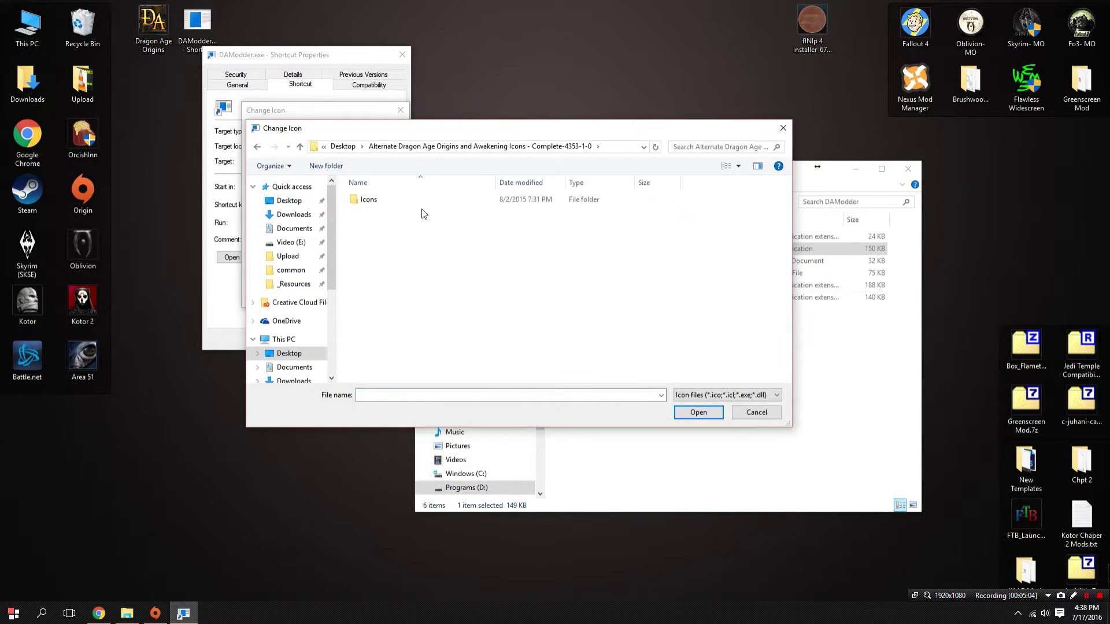
click(388, 203)
double_click(387, 205)
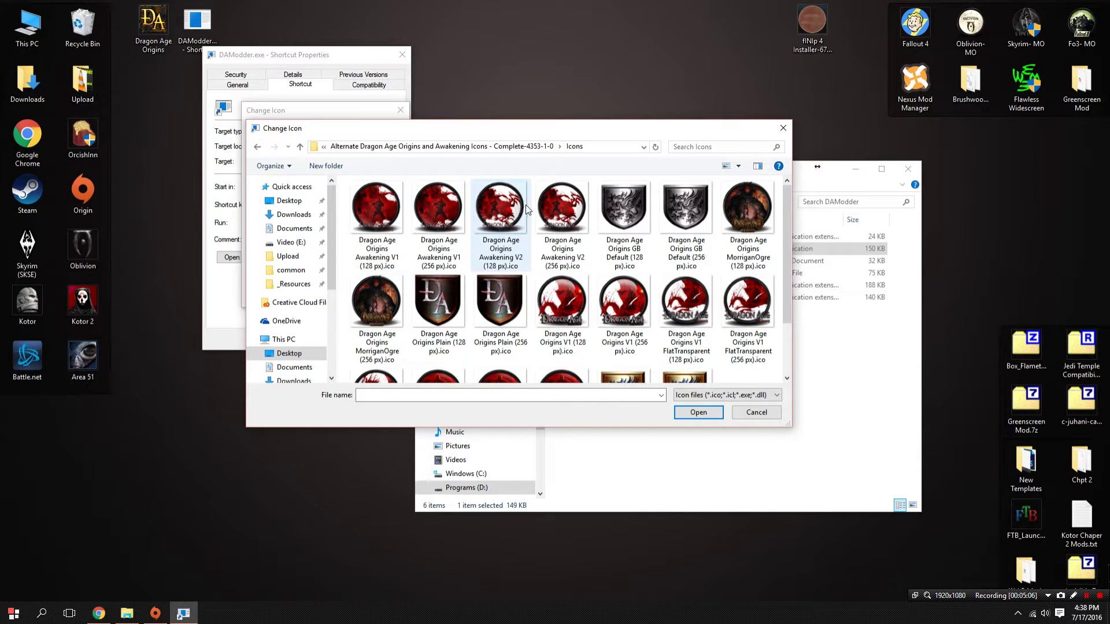
click(514, 306)
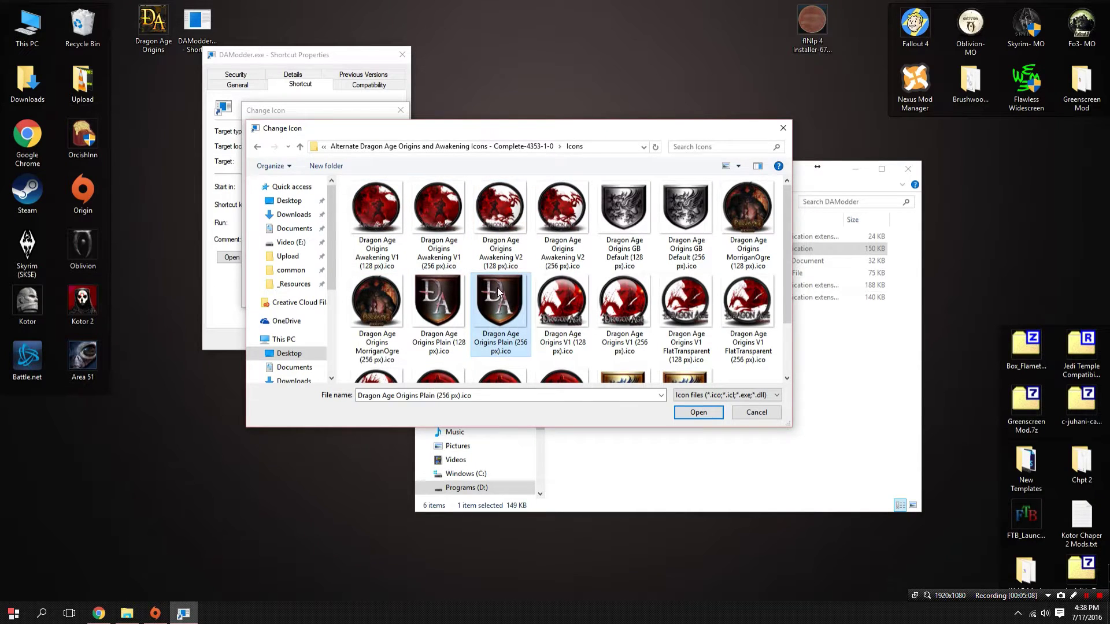
click(692, 415)
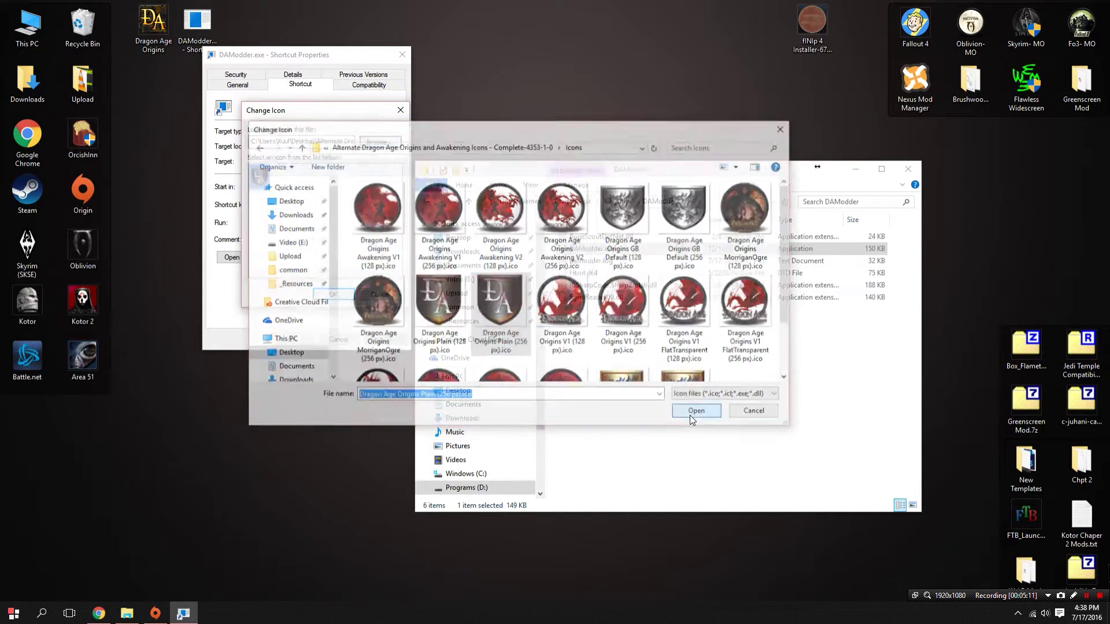
click(357, 295)
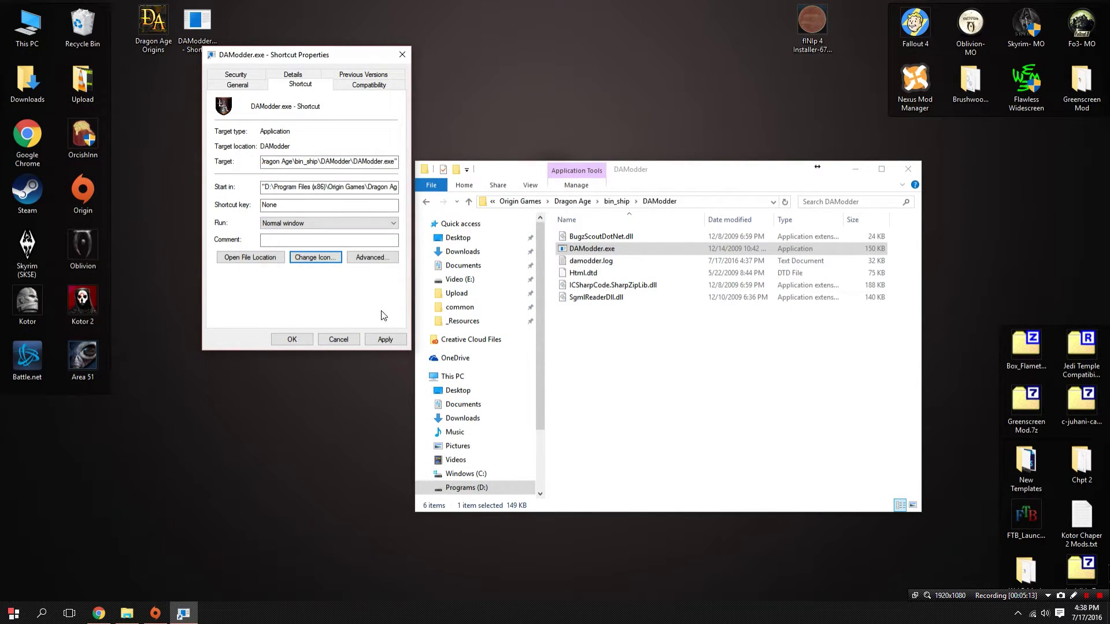
click(383, 338)
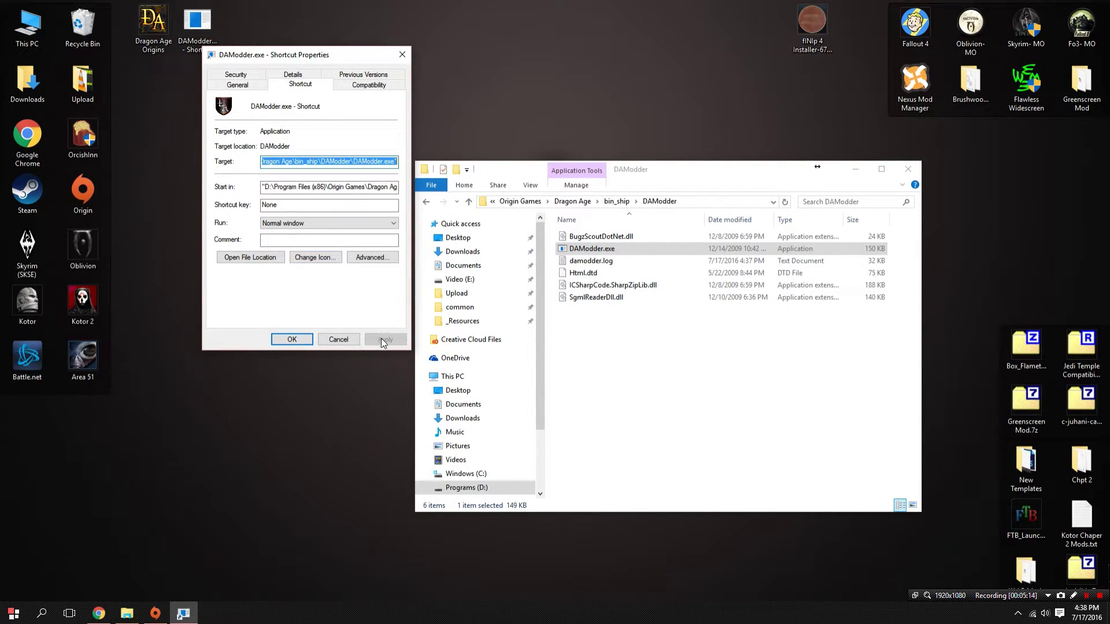
click(292, 339)
Step: Rename the desktop shortcut to DAModder
click(202, 38)
click(202, 39)
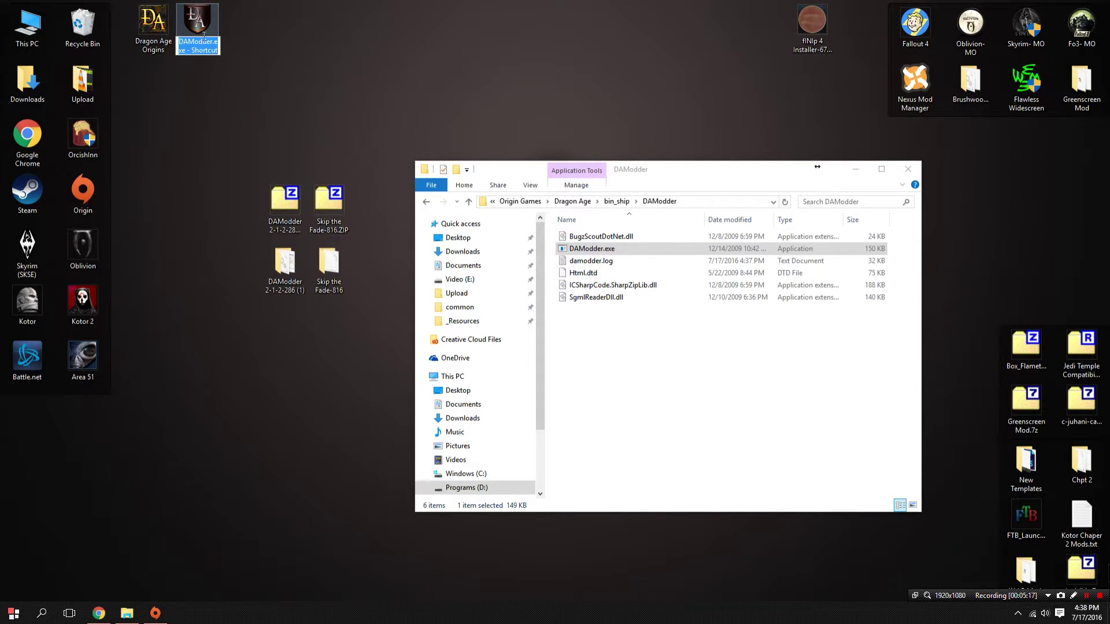
drag(220, 52, 215, 42)
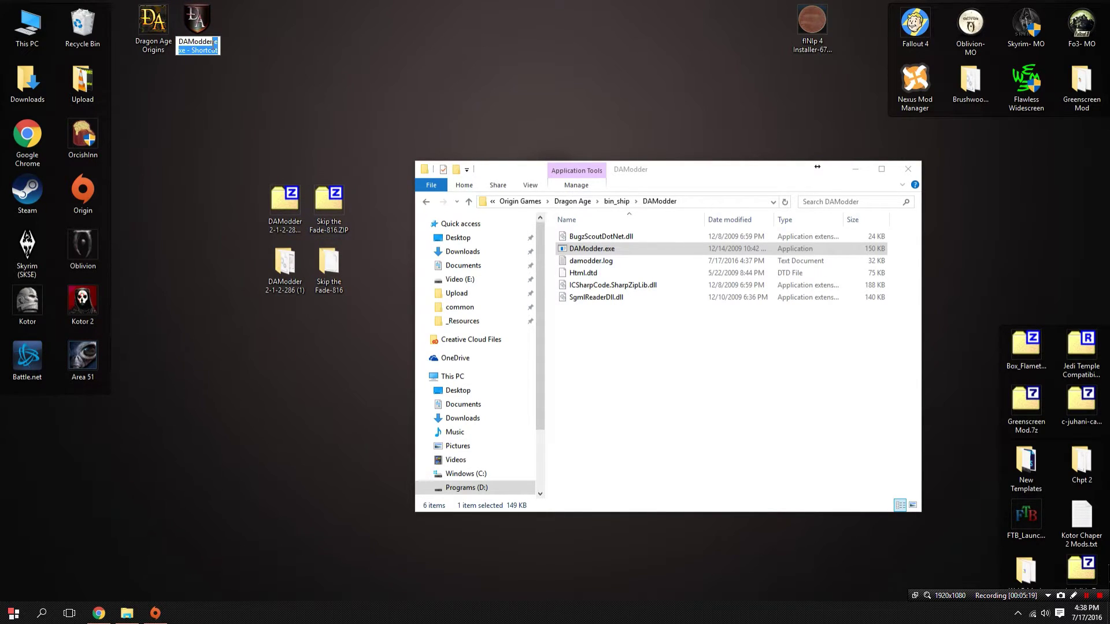
key(Delete)
key(Return)
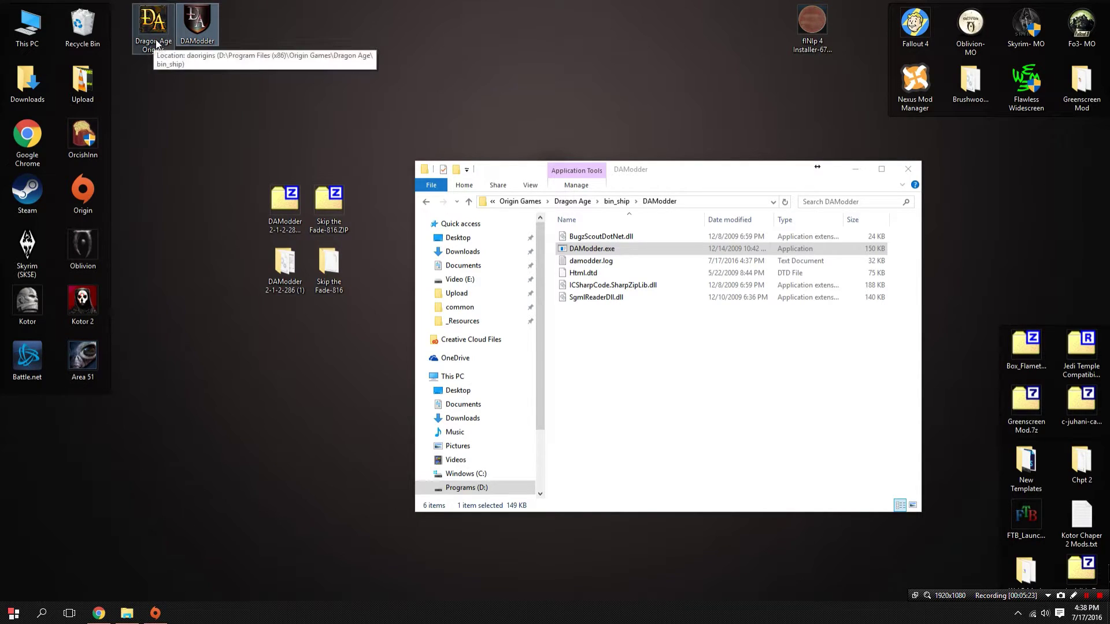
Step: Close the DAModder folder window, launch DAModder from its desktop shortcut and widen its window on both sides
click(906, 169)
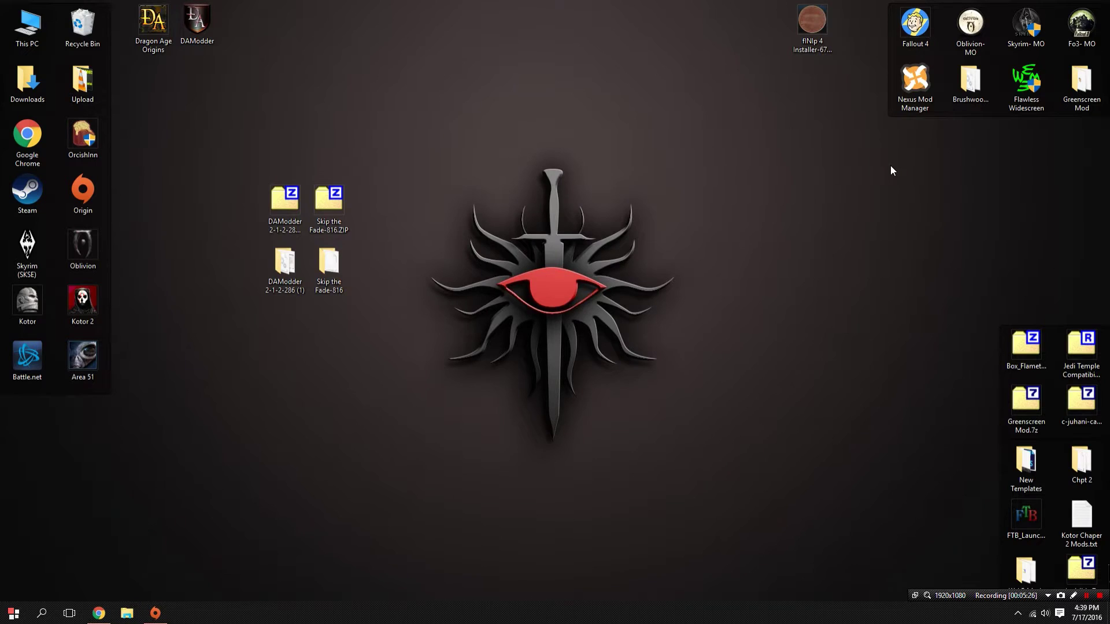
double_click(198, 24)
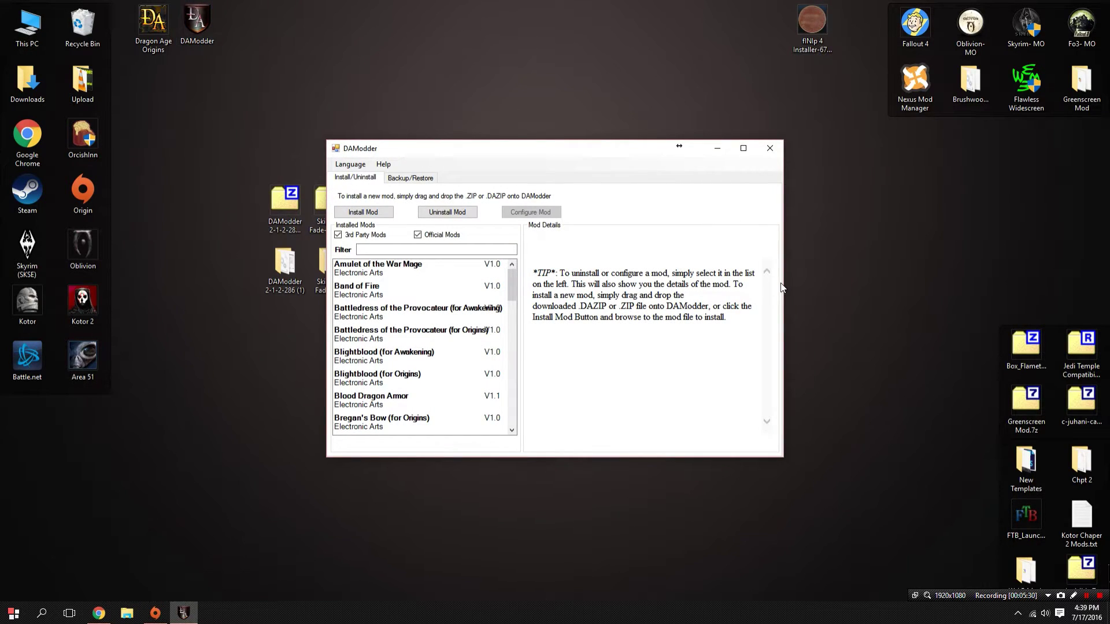
drag(783, 294, 960, 294)
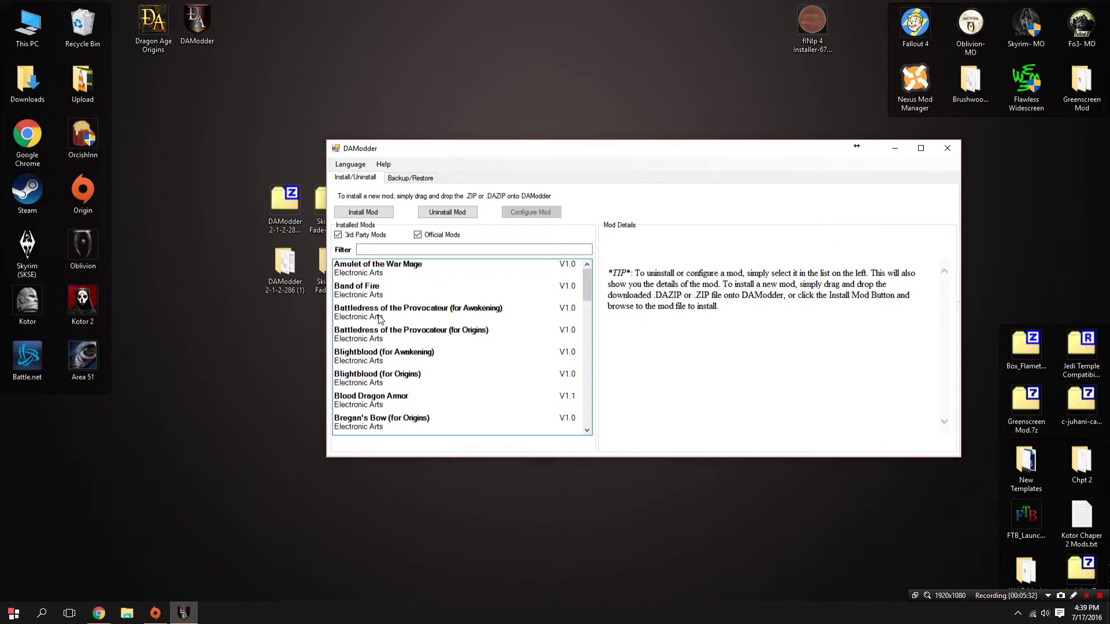
drag(326, 306, 211, 315)
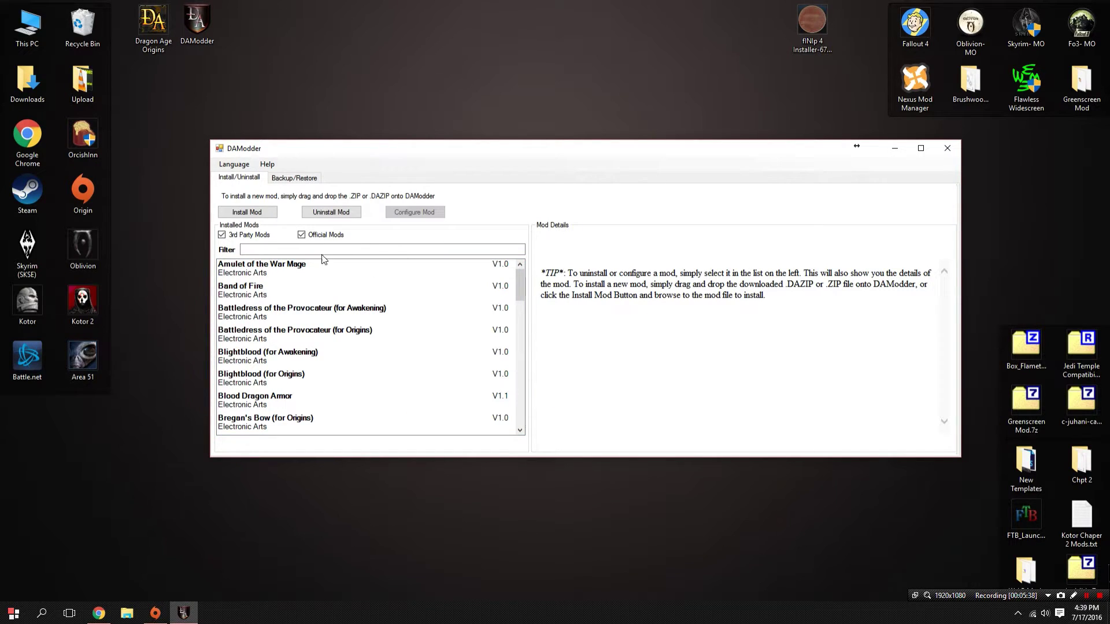
Step: Look through the list of installed mods and hide the official mods so only third-party mods are listed
scroll(429, 304, down, 10)
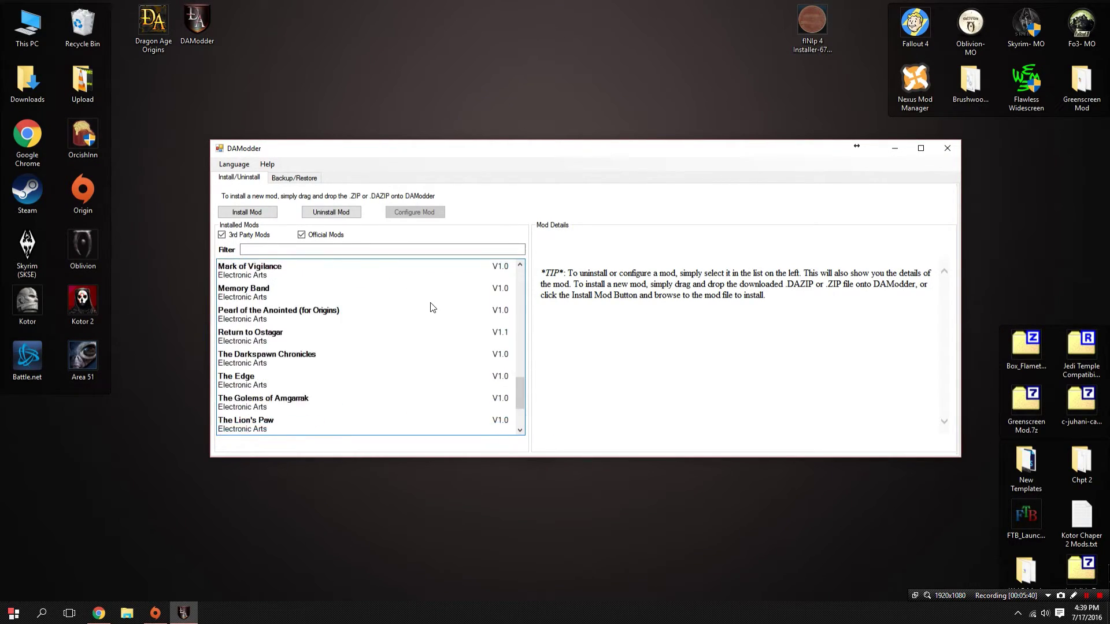
scroll(431, 307, up, 10)
scroll(431, 307, up, 1)
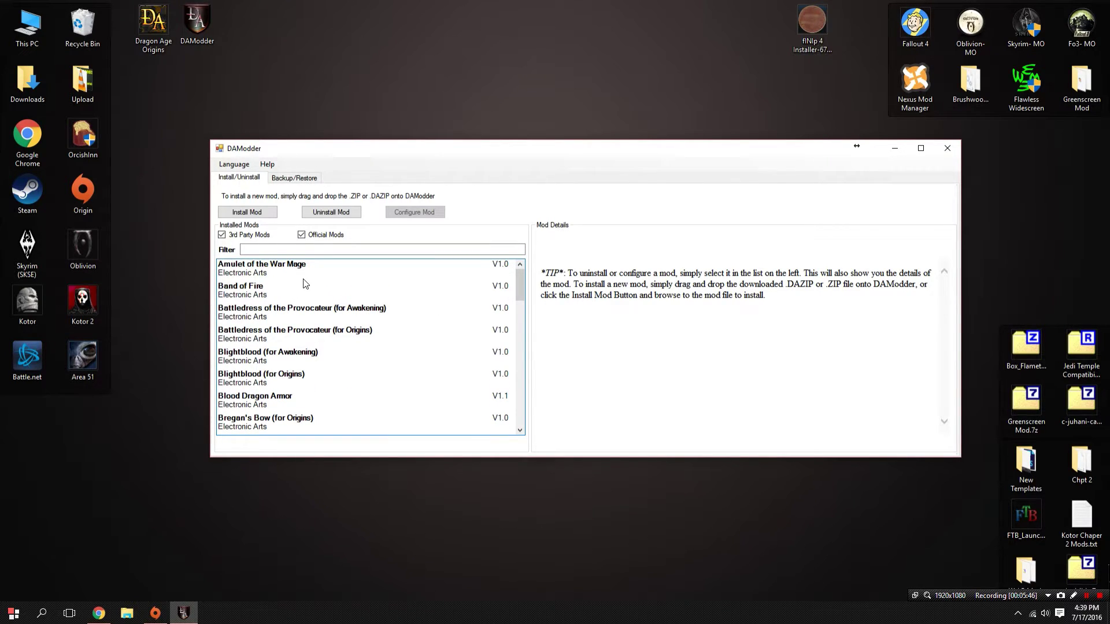
click(301, 234)
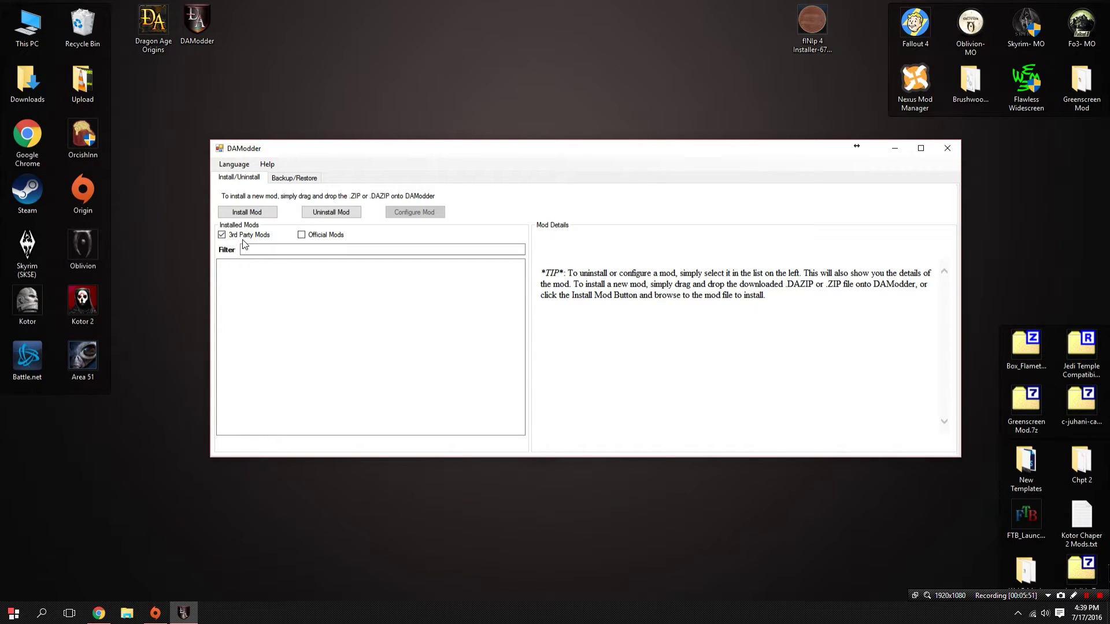
Step: Look at DAModder's backup and restore settings and sessions, and return to the mod installation page
click(299, 179)
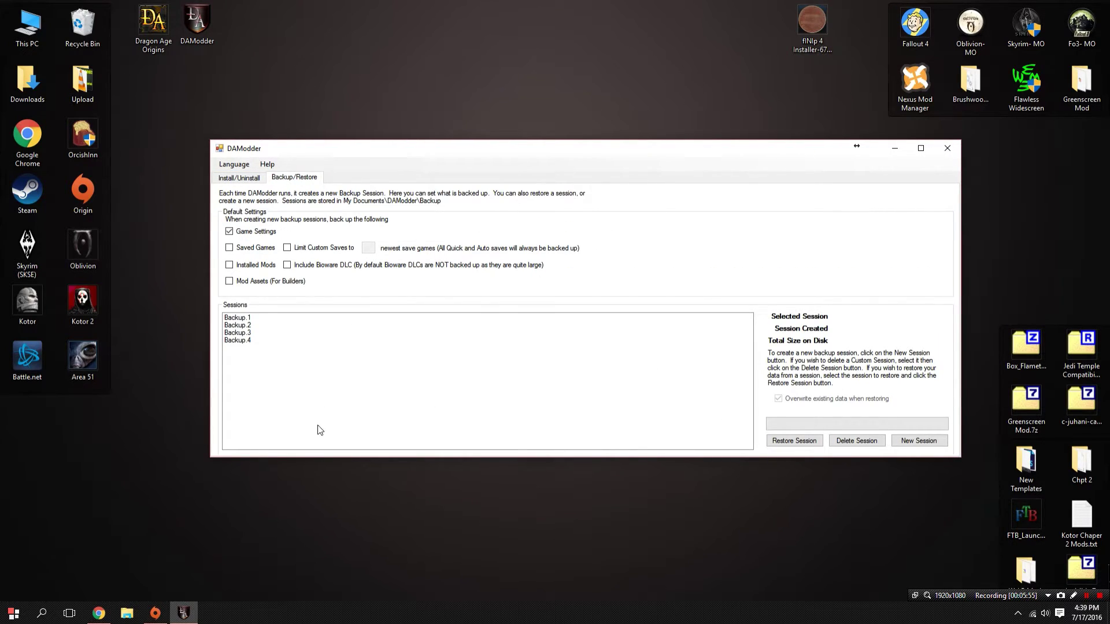
click(247, 180)
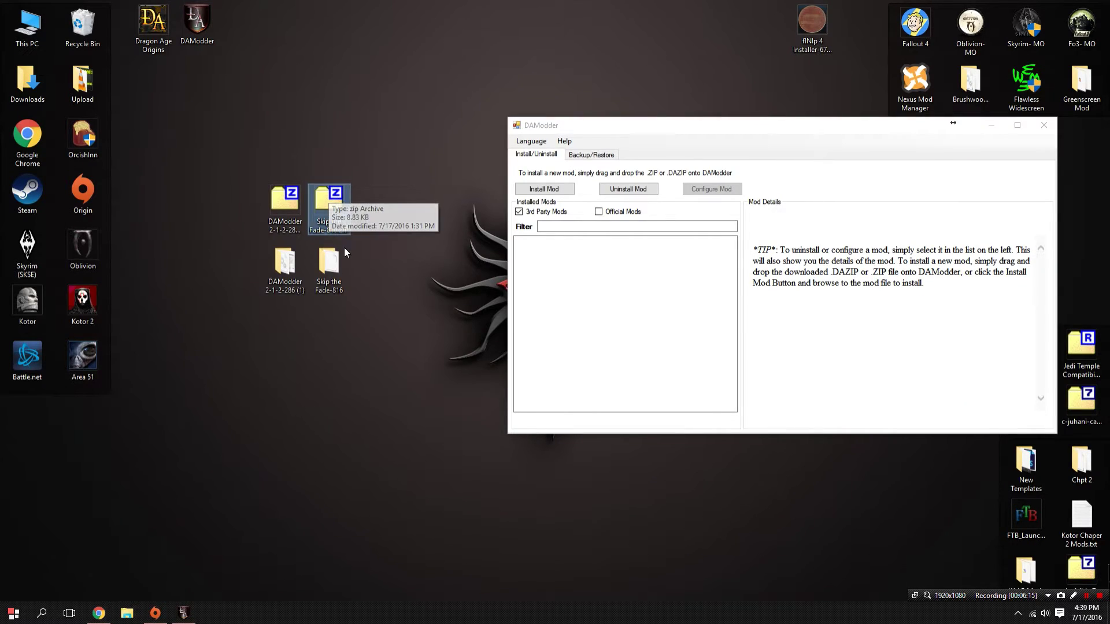
Step: Look at the 7-Zip extraction options for the Skip the Fade-816.ZIP archive on the desktop
right_click(331, 219)
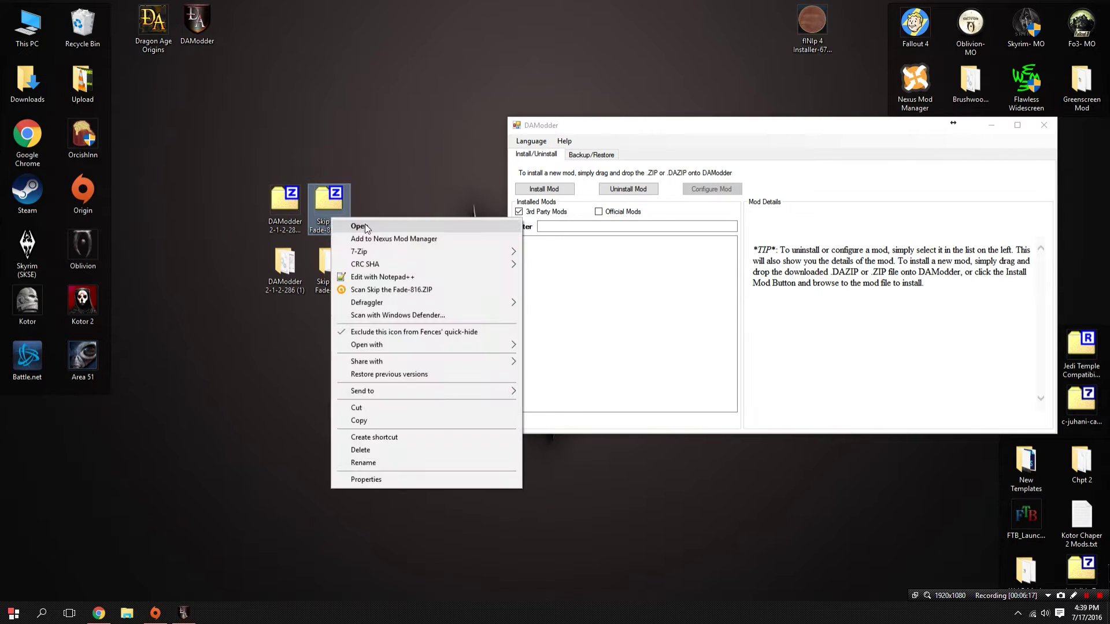
mouse_move(381, 251)
click(585, 303)
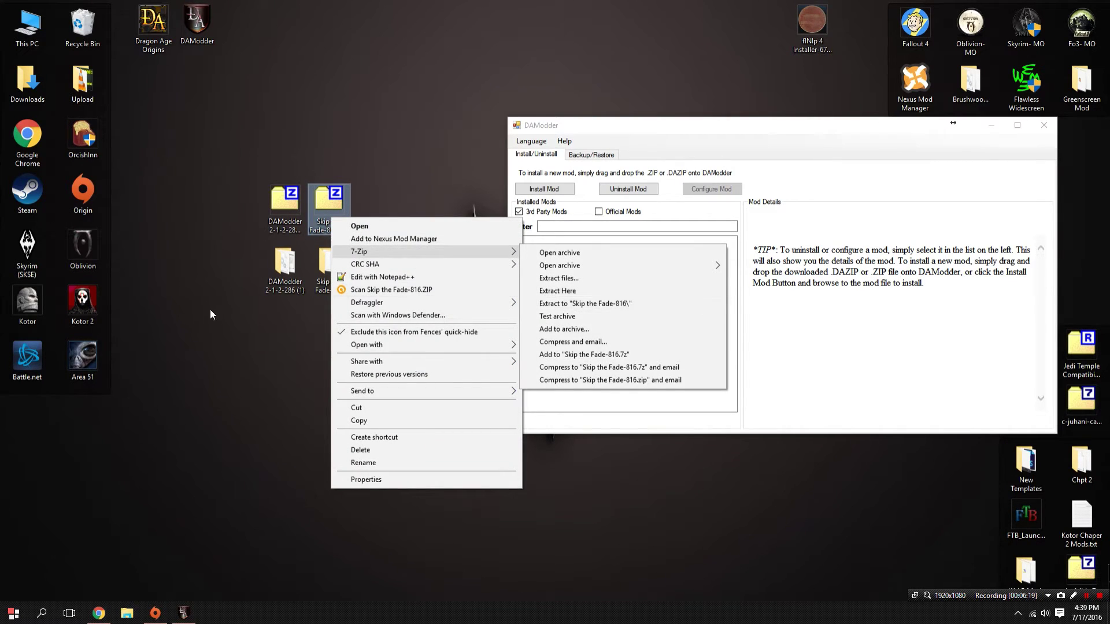
Step: Open the extracted Skip the Fade-816 folder and place its window beside DAModder so both are fully accessible
double_click(333, 278)
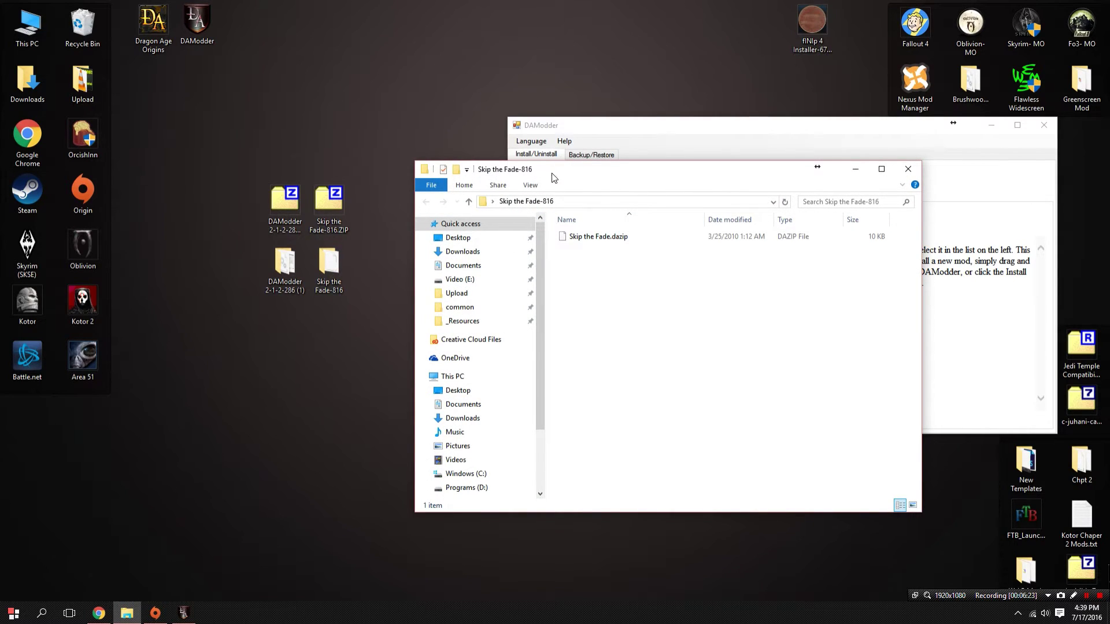
drag(552, 178, 180, 137)
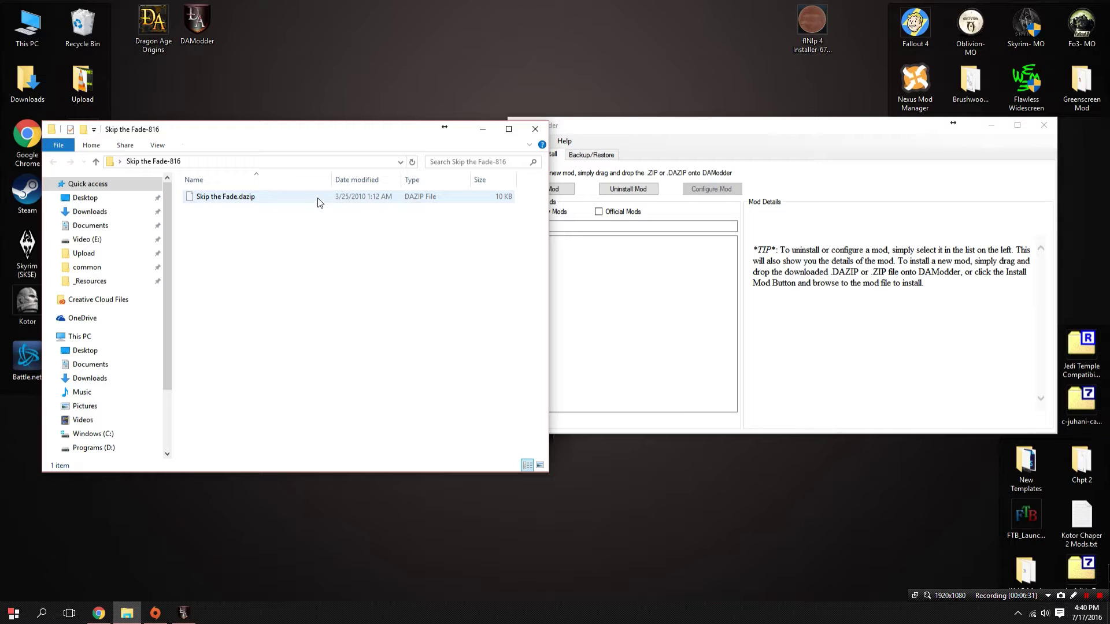
right_click(348, 200)
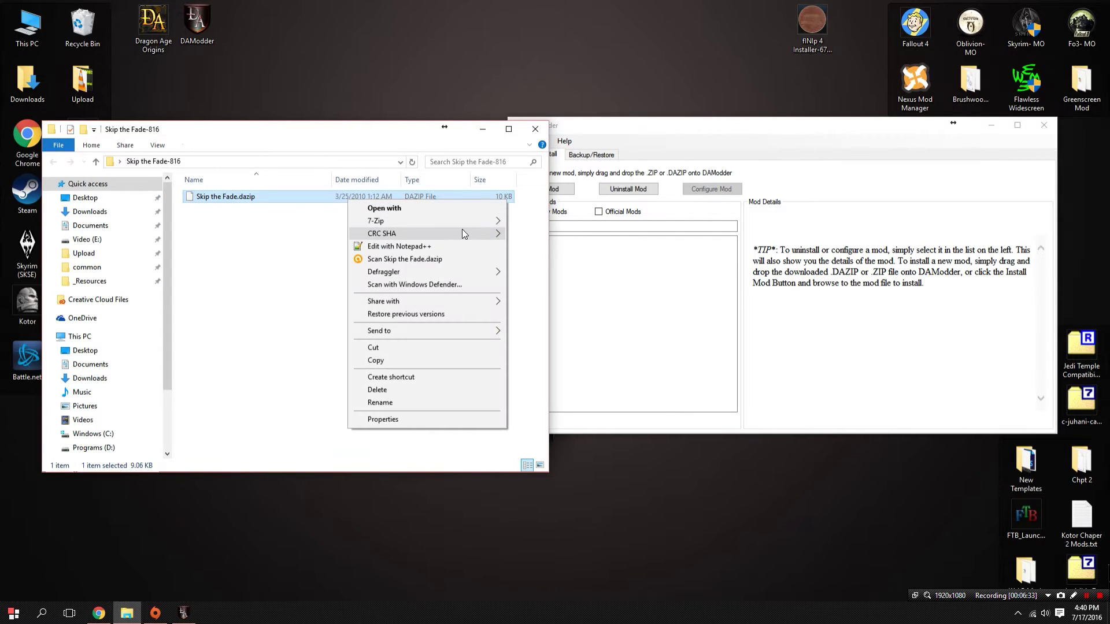
click(198, 262)
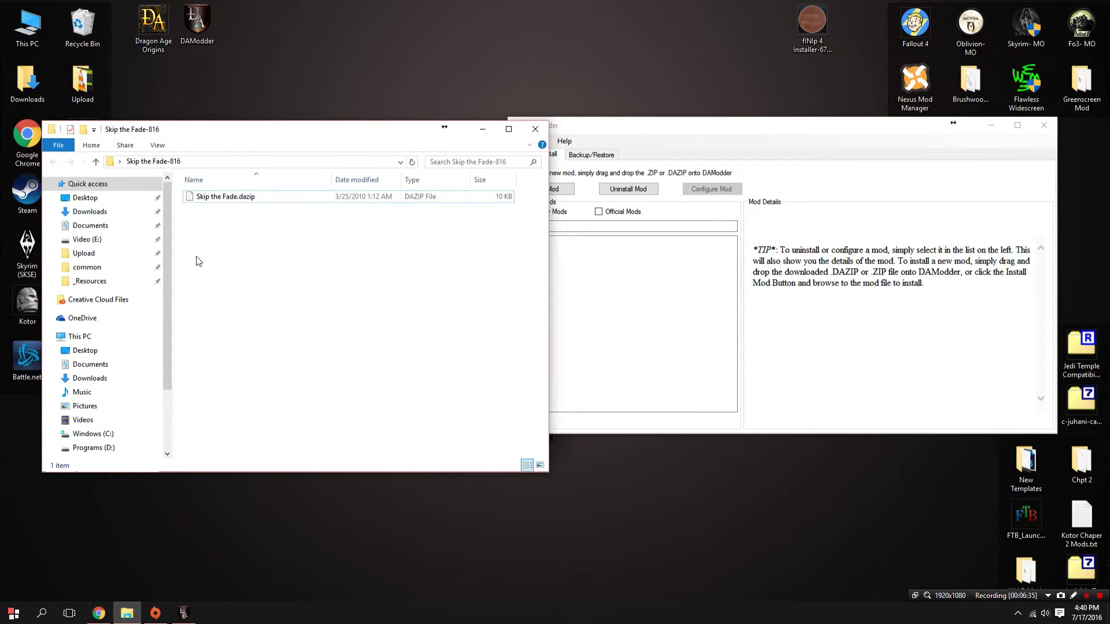
drag(365, 139, 279, 159)
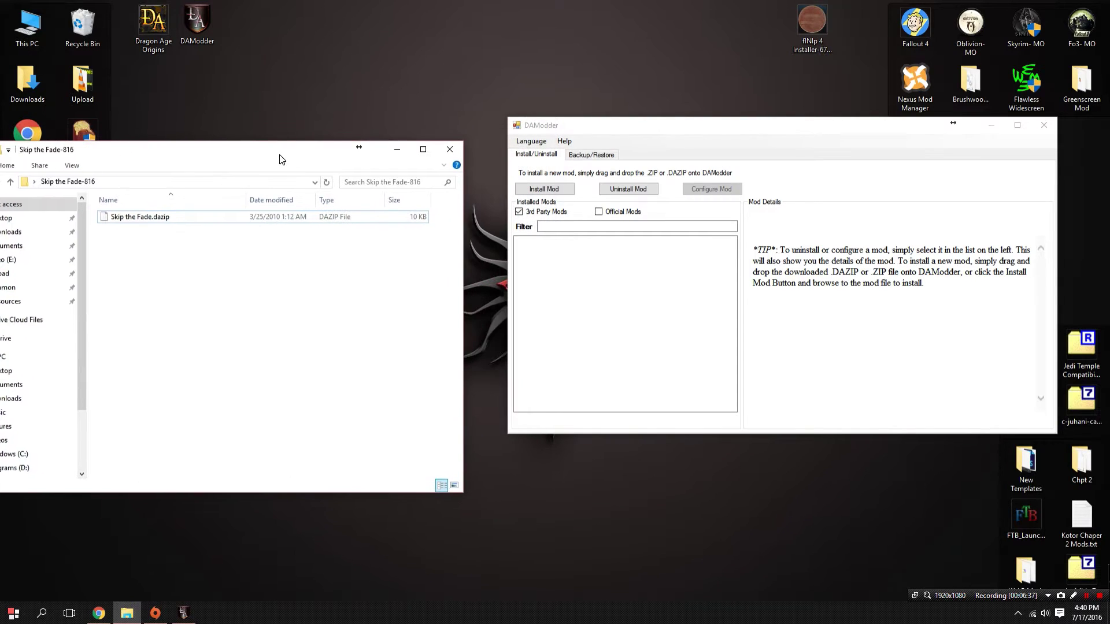
Step: Install the Skip the Fade mod in DAModder from Skip the Fade.dazip and dismiss the completion notice
drag(149, 217, 578, 286)
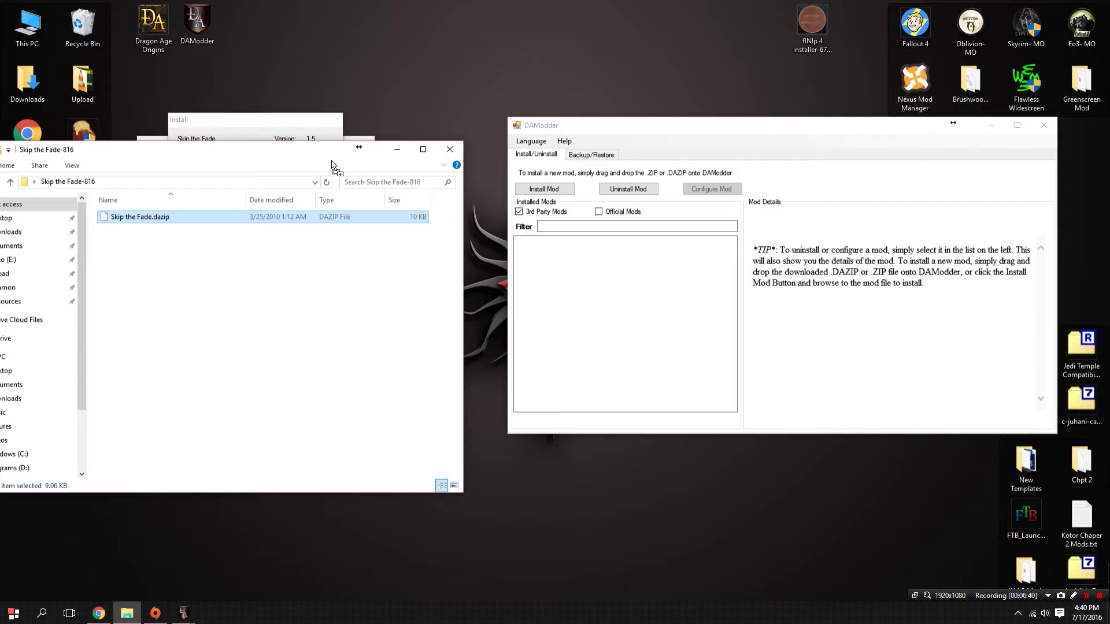
click(280, 119)
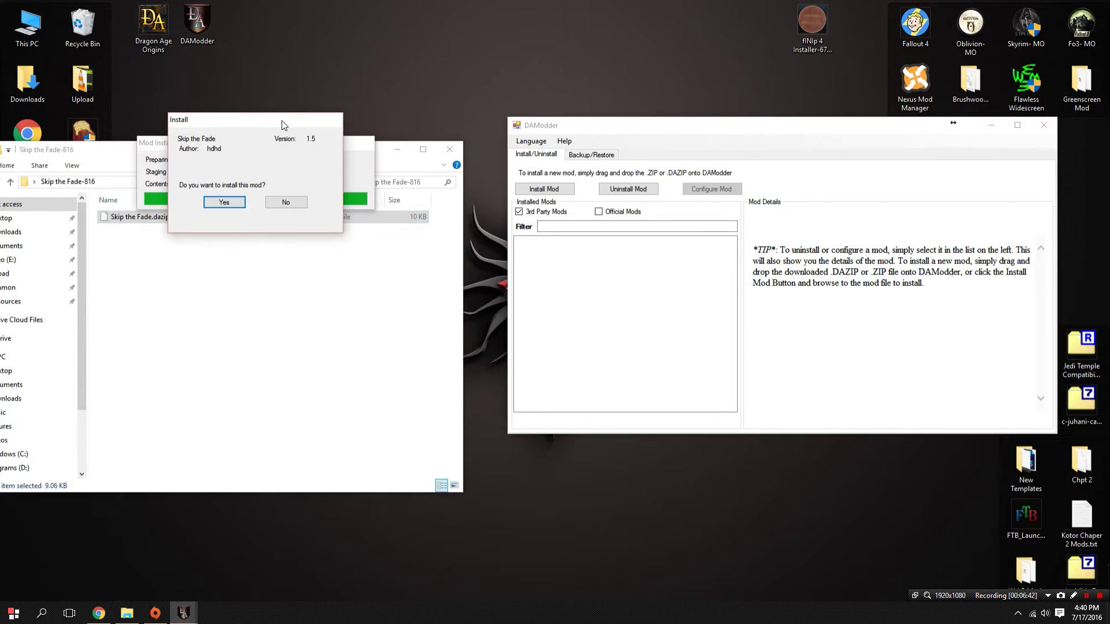
click(239, 204)
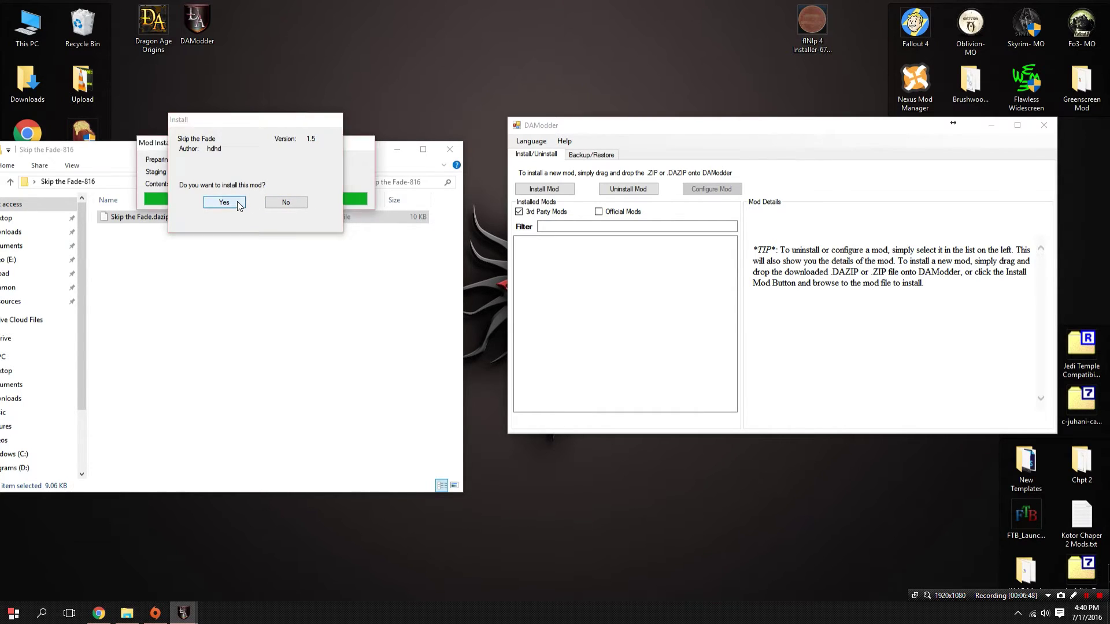
click(595, 349)
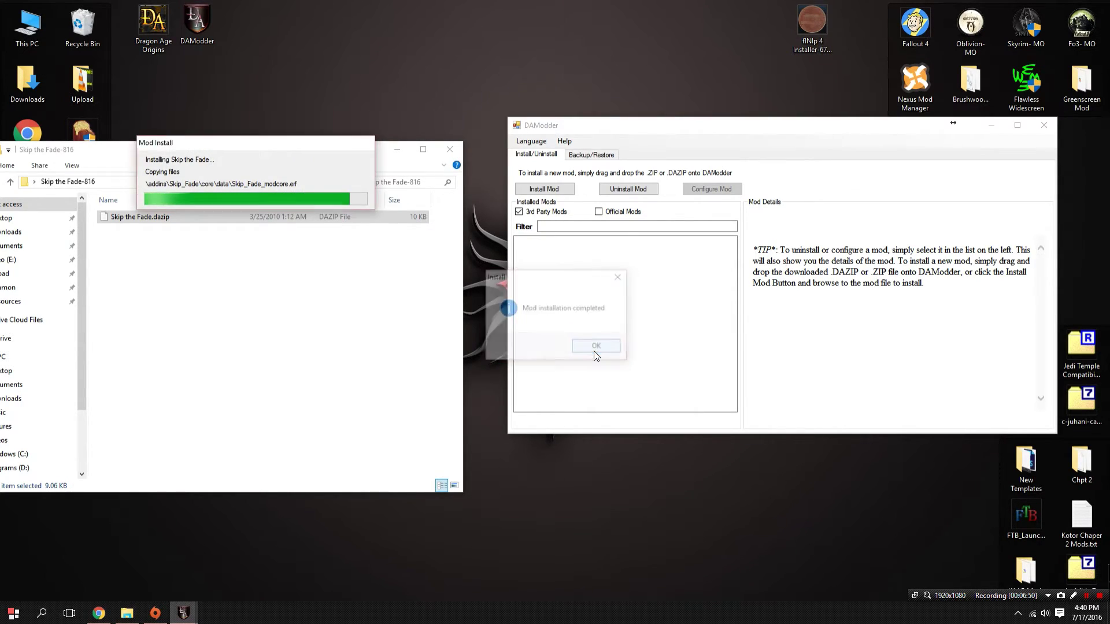
Step: Look at DAModder's option for browsing to a mod file on the Desktop, and leave it without choosing a file
click(544, 189)
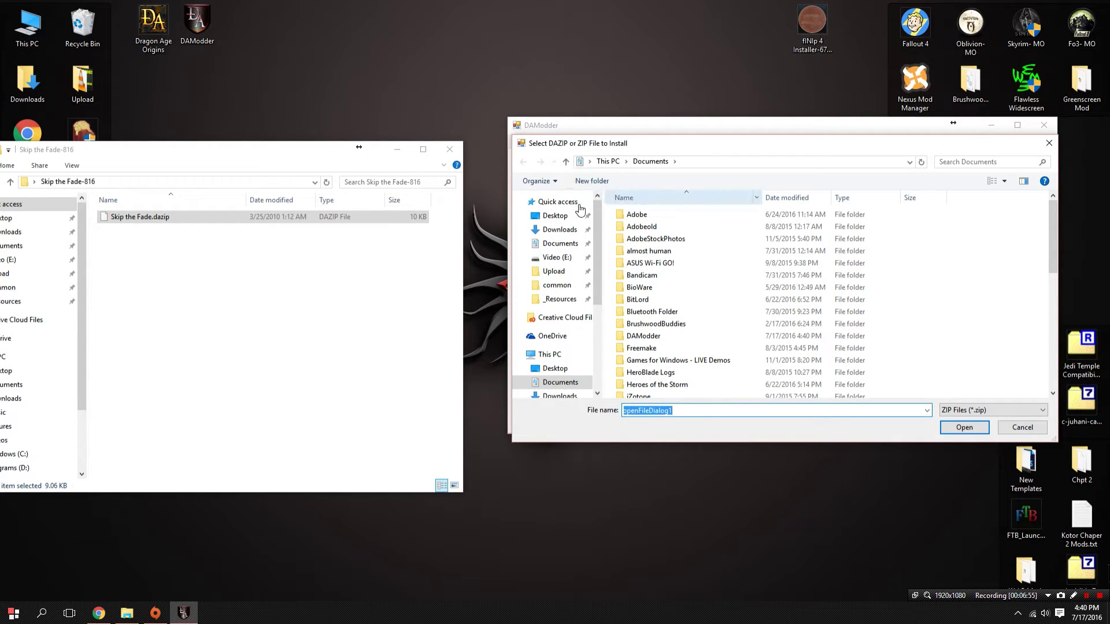
click(553, 215)
scroll(697, 247, down, 1)
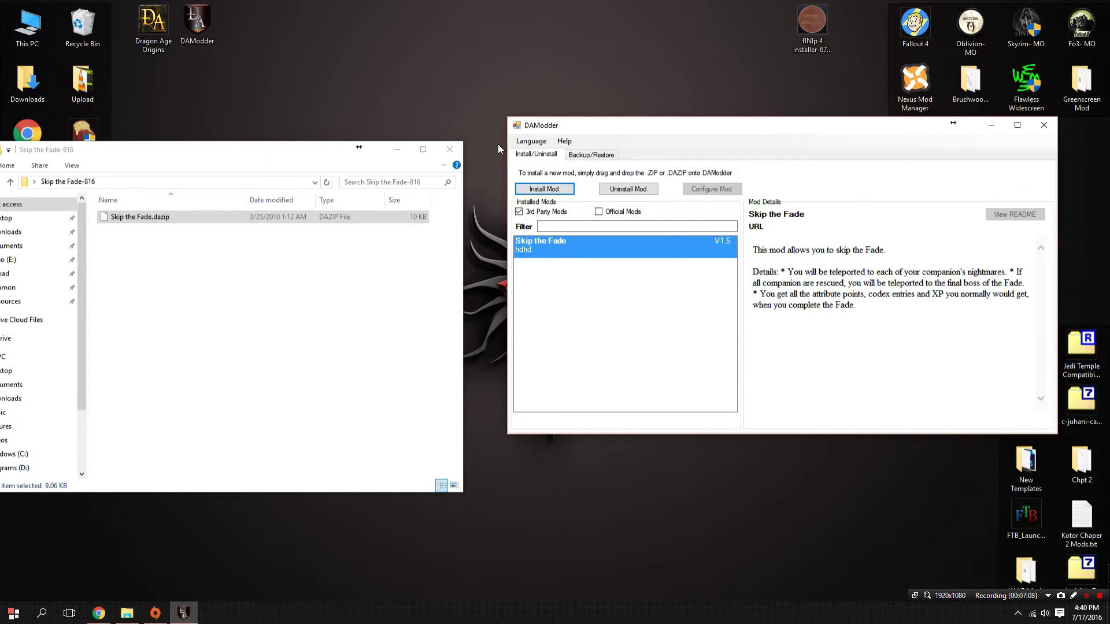
Step: Close the Skip the Fade-816 folder and DAModder
click(452, 148)
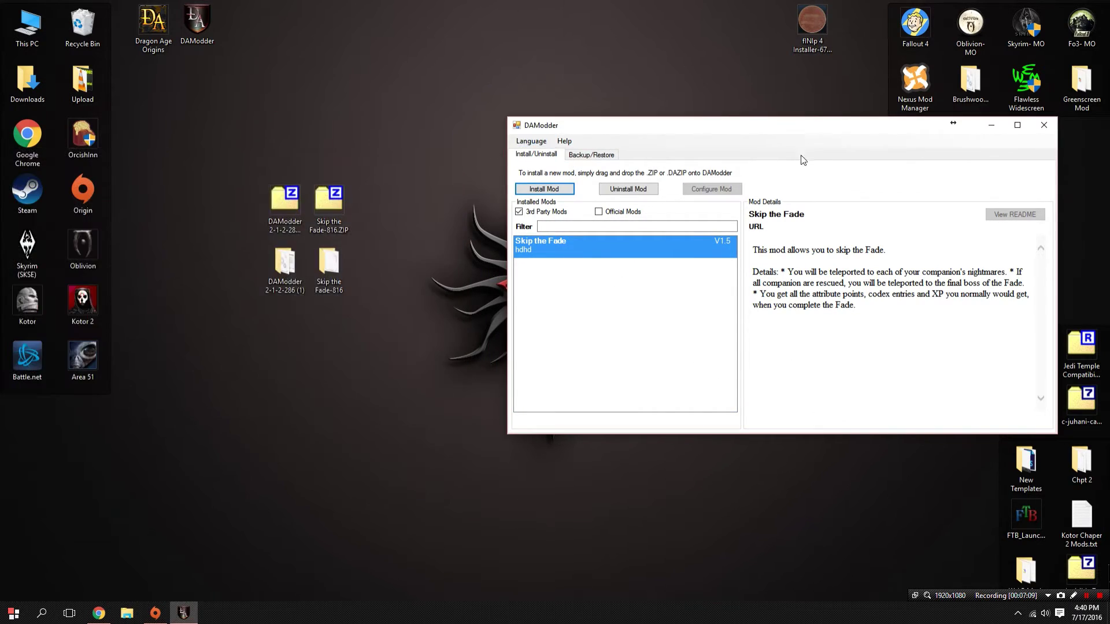
click(1046, 133)
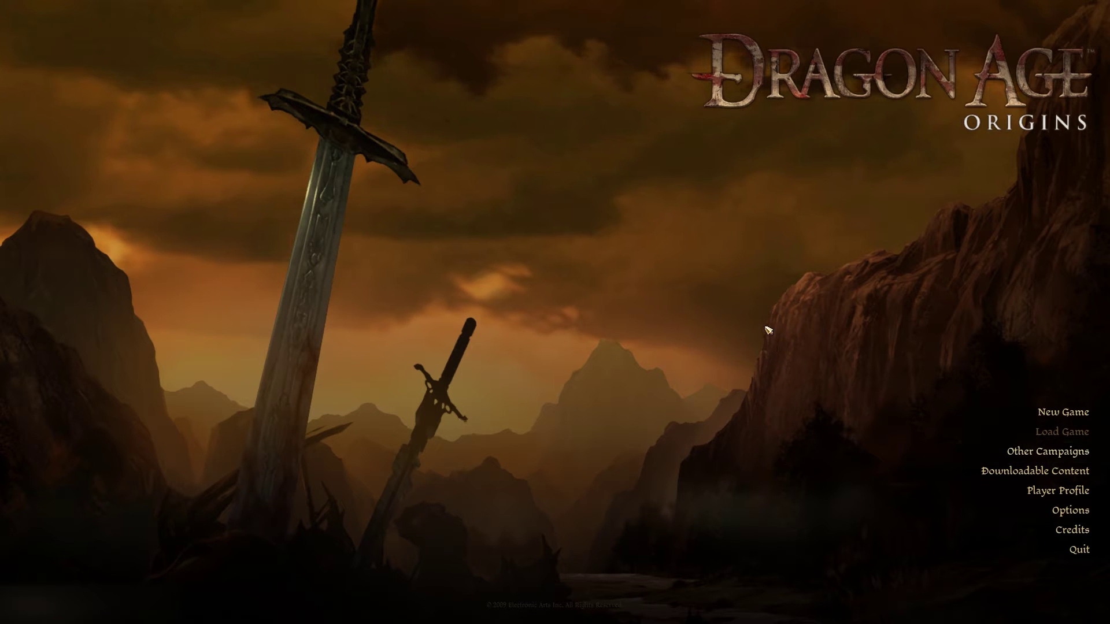
Step: In Dragon Age: Origins, look through the installed downloadable content and view the details of Skip the Fade
click(1008, 471)
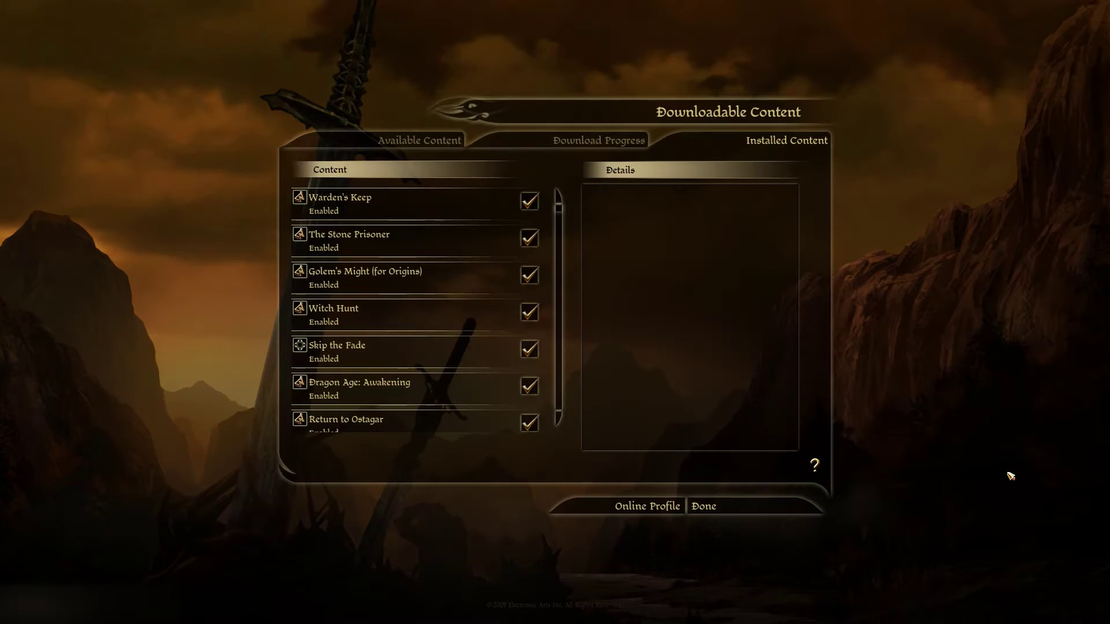
scroll(565, 244, down, 7)
scroll(565, 244, down, 6)
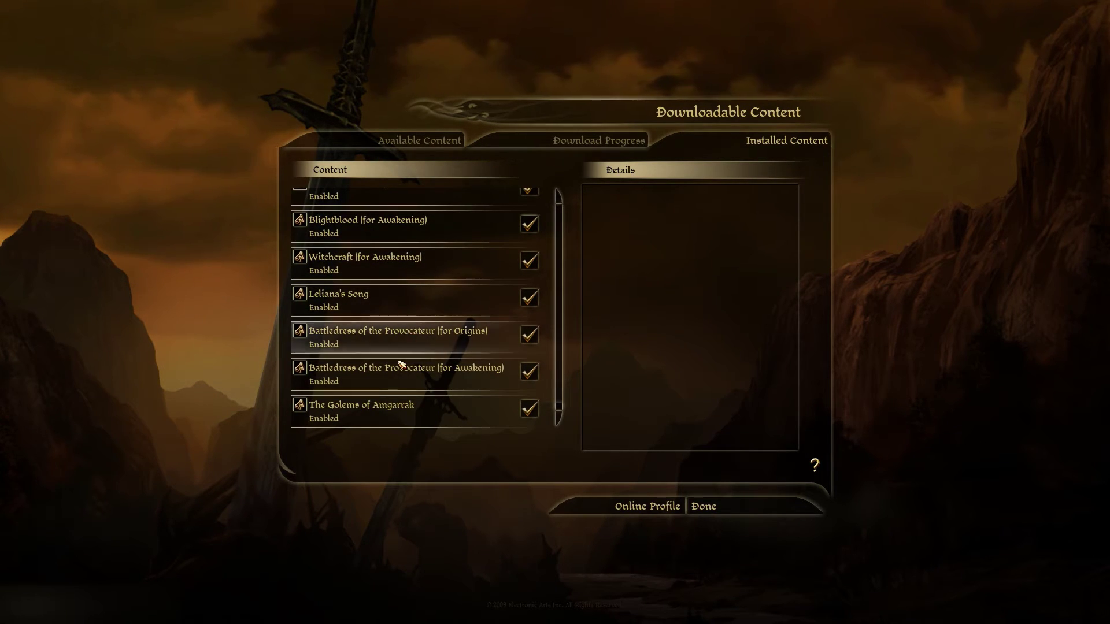
scroll(419, 321, up, 12)
scroll(409, 329, up, 1)
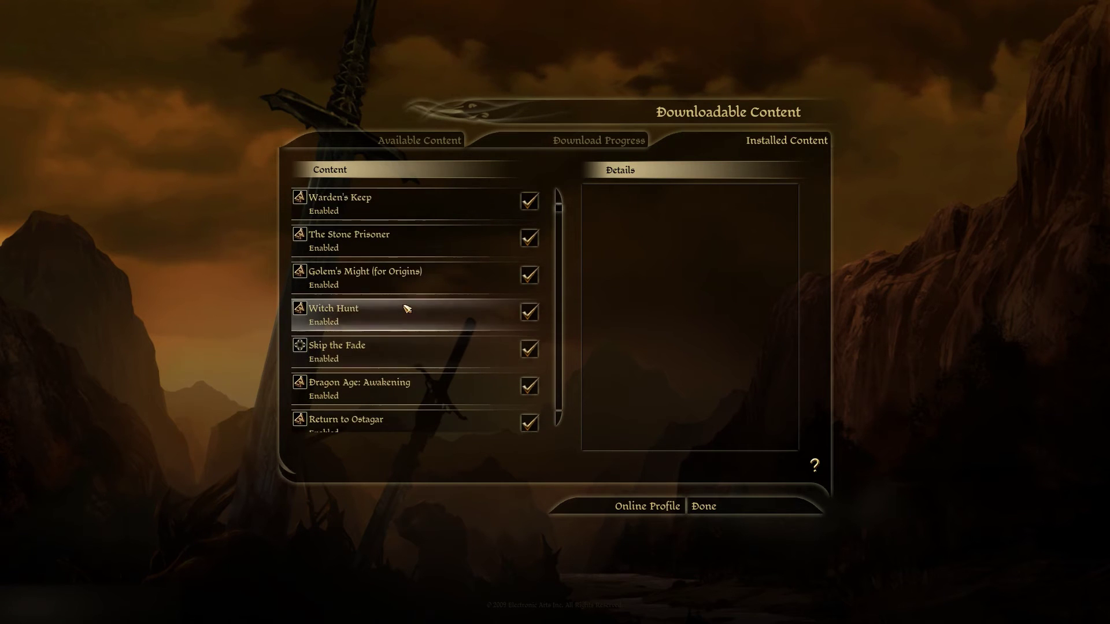
click(322, 352)
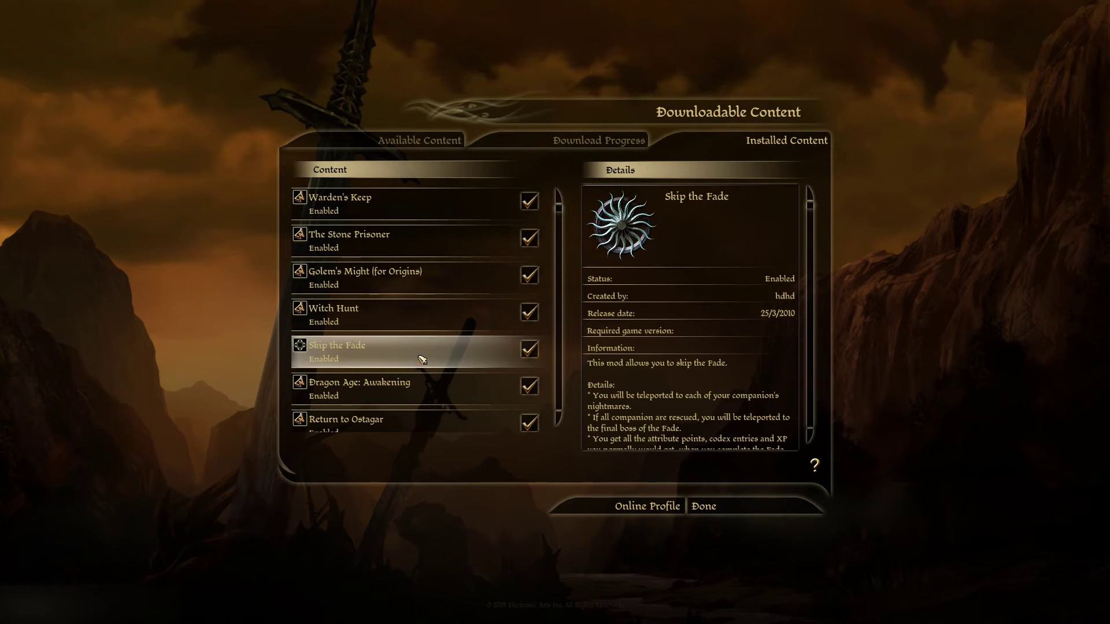